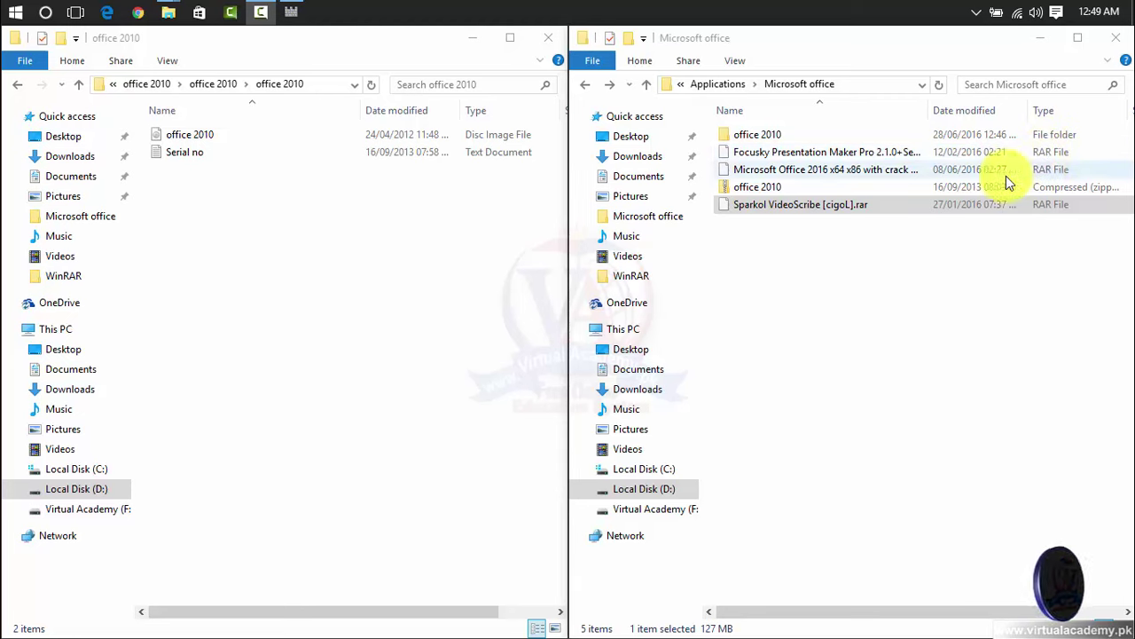
# Compare the file types of the office 2010 disc image and the RAR archives in the Microsoft office folder
pyautogui.click(315, 139)
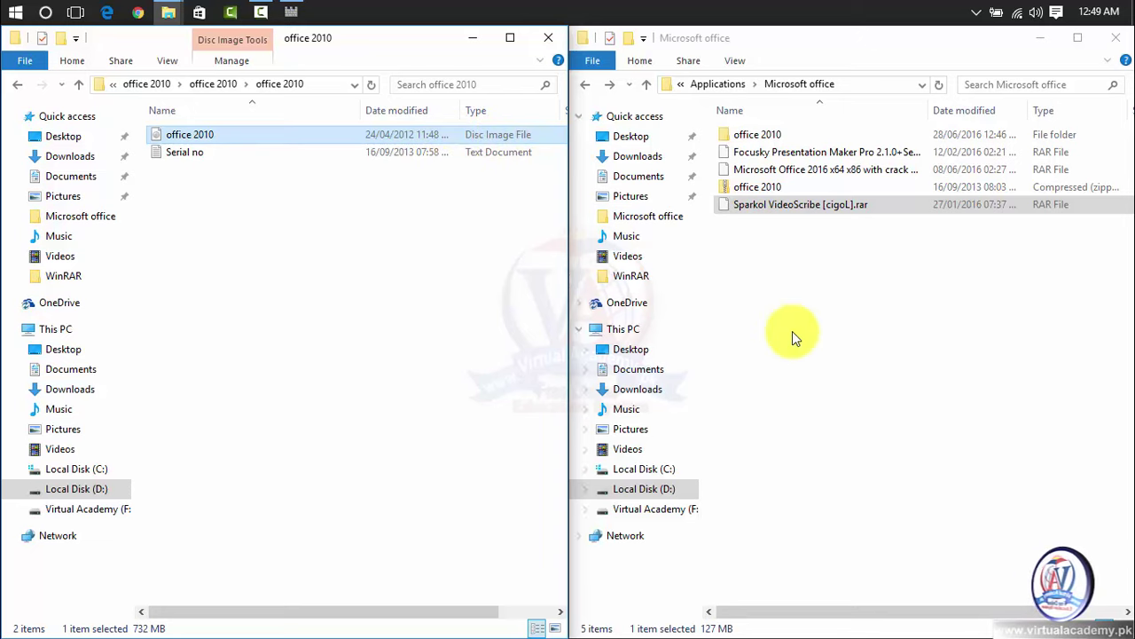
pyautogui.click(778, 152)
pyautogui.click(782, 170)
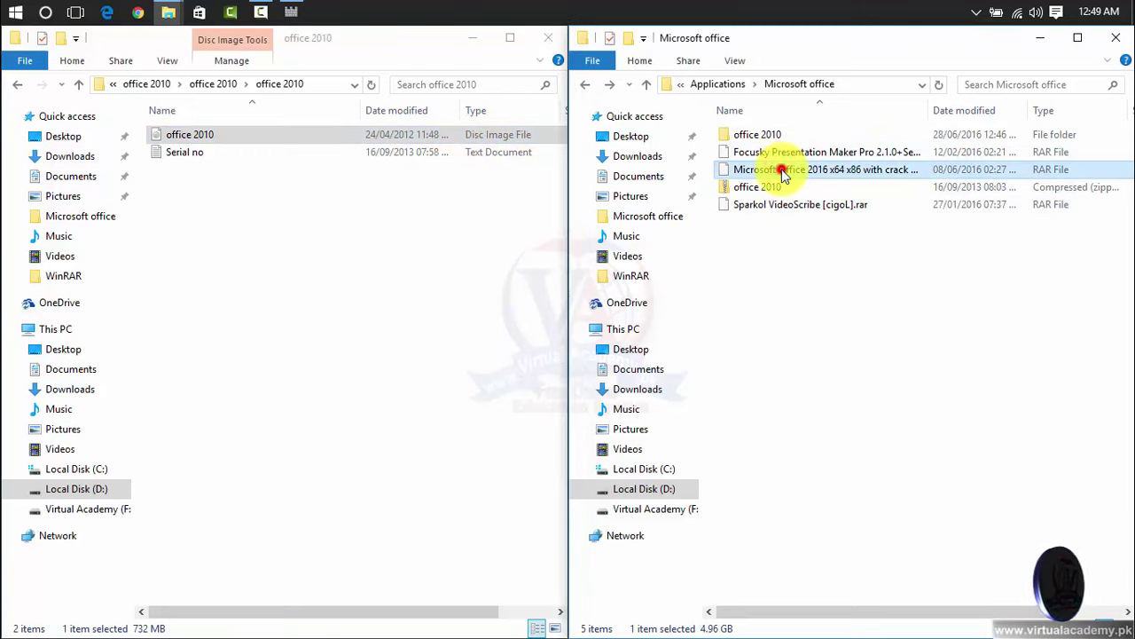
pyautogui.click(778, 153)
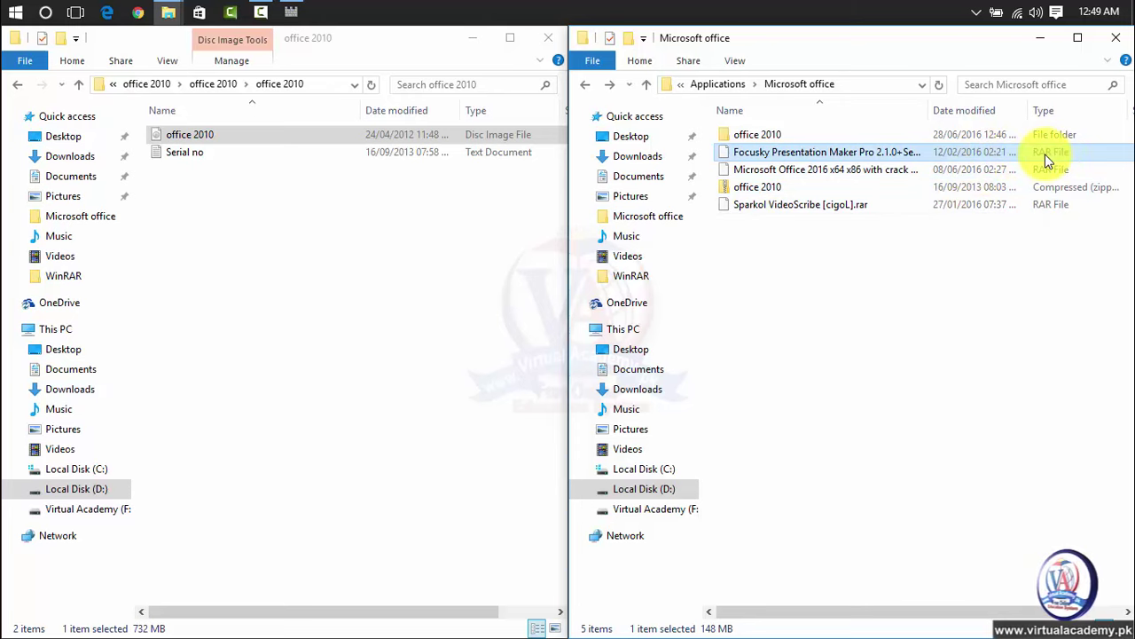
pyautogui.click(446, 138)
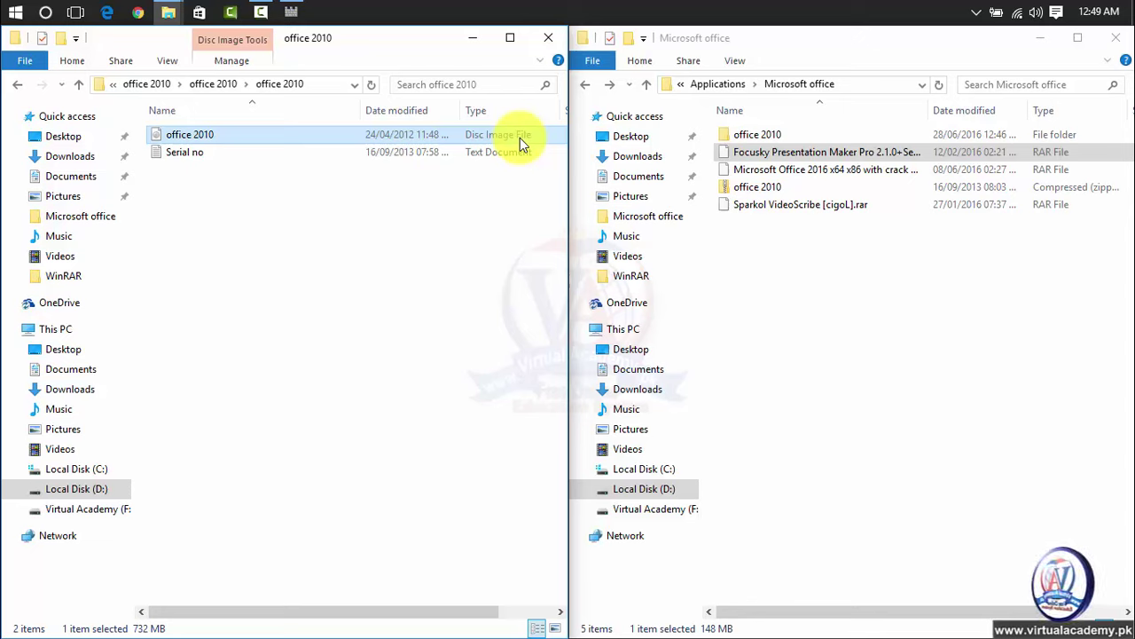
pyautogui.click(784, 154)
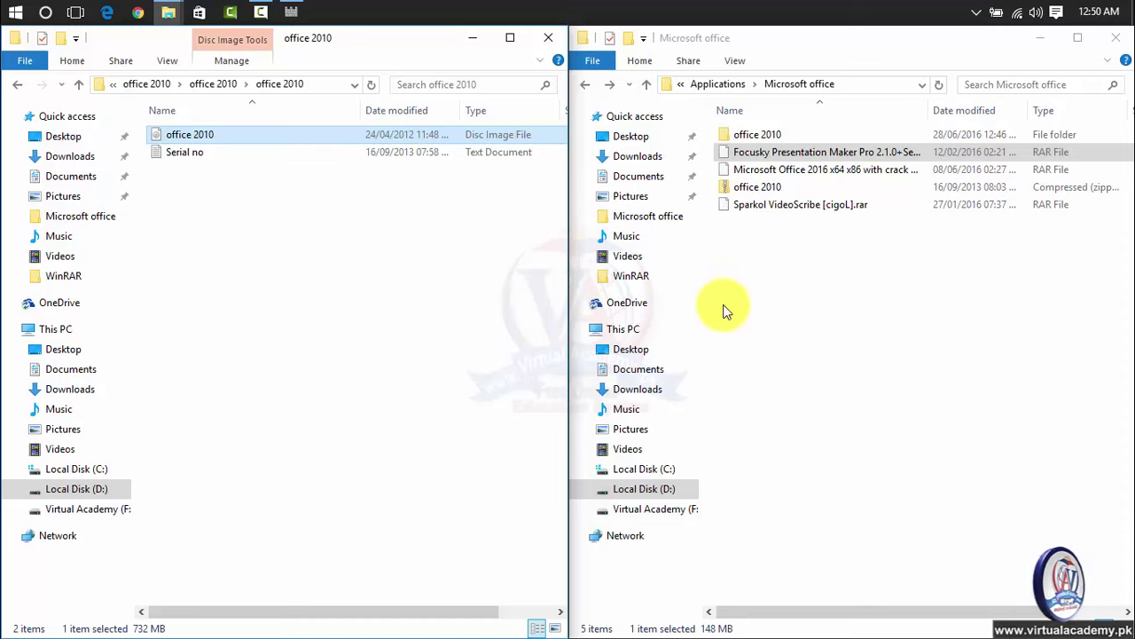
# Switch to Chrome and search Google for winrar
pyautogui.click(137, 12)
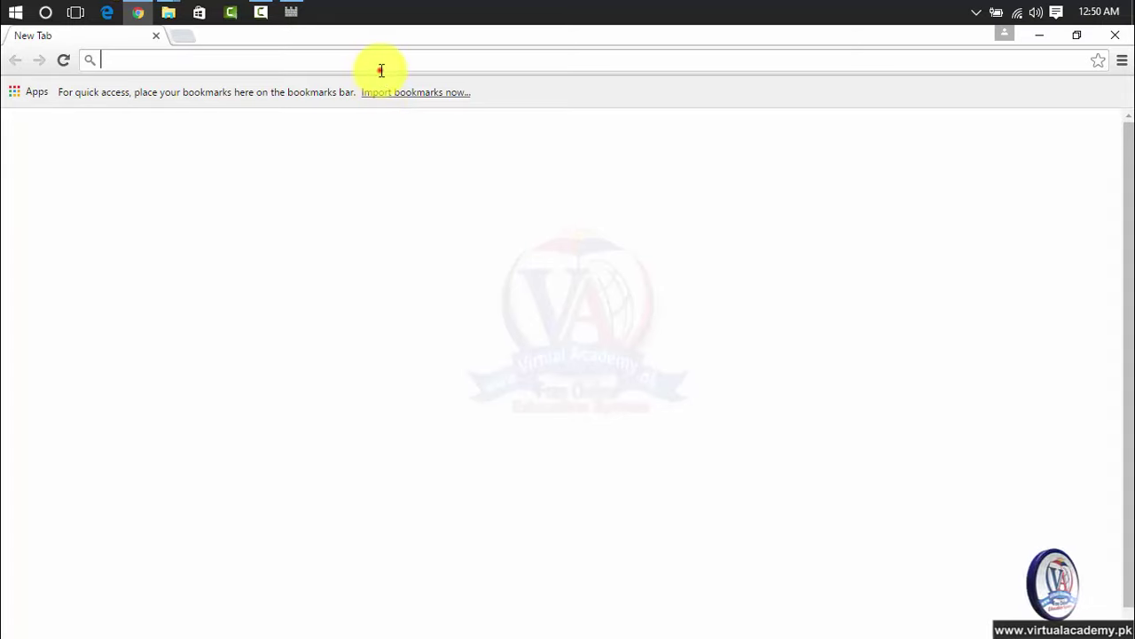
pyautogui.click(382, 62)
pyautogui.write('winrar')
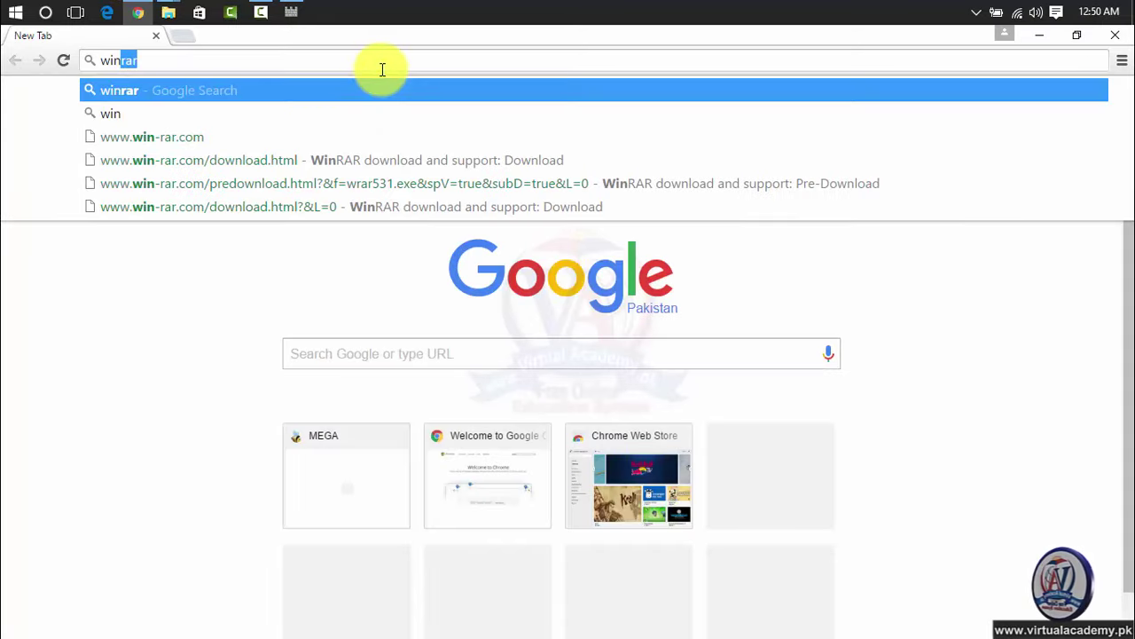
pyautogui.press('Return')
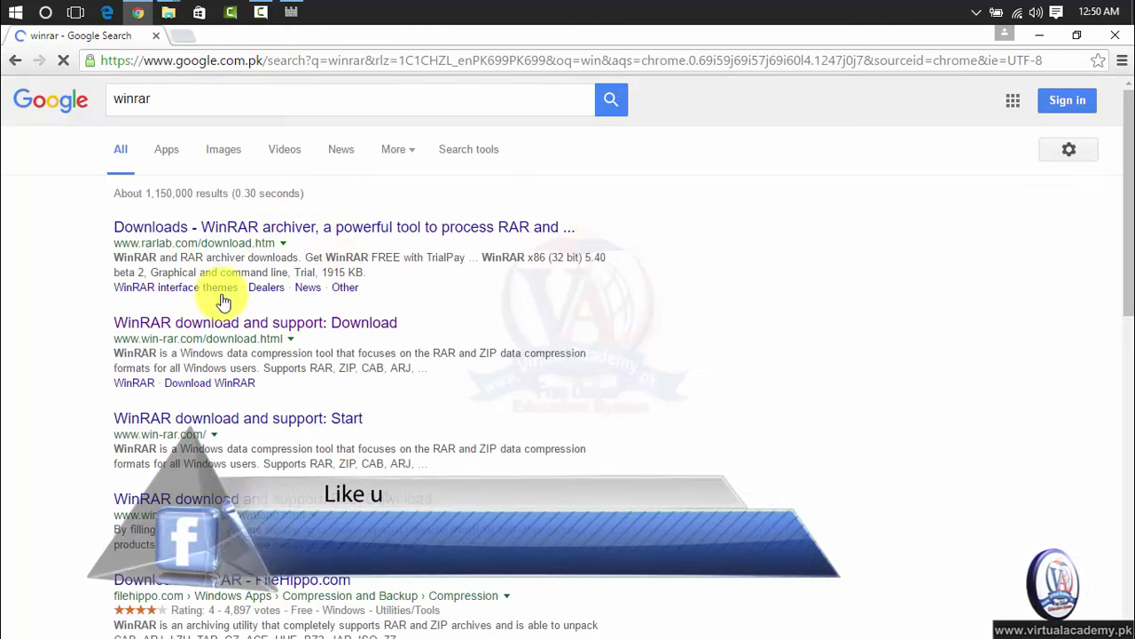
# View the download page for the English 32-bit WinRAR 5.31 on win-rar.com, and close the browser
pyautogui.click(232, 337)
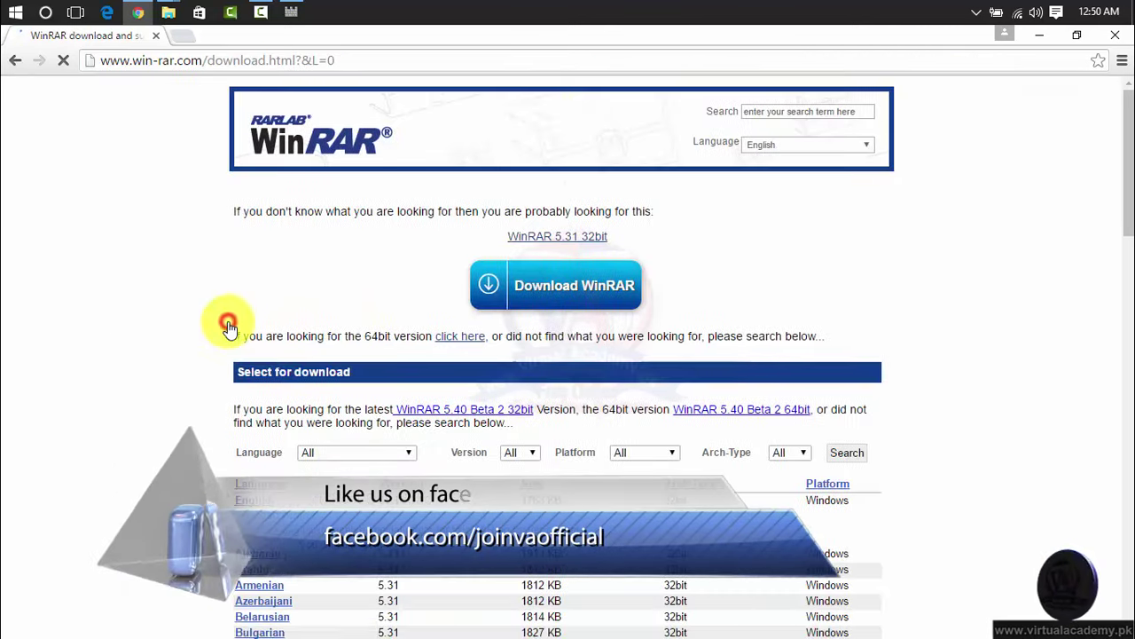
pyautogui.scroll(-5, 337, 385)
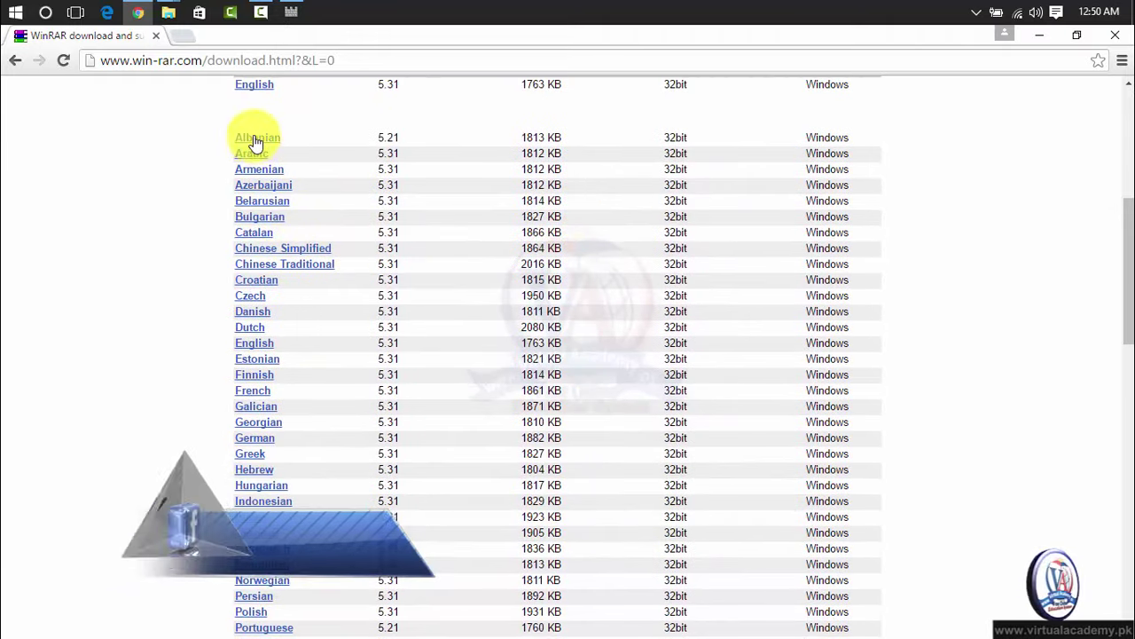
pyautogui.click(255, 346)
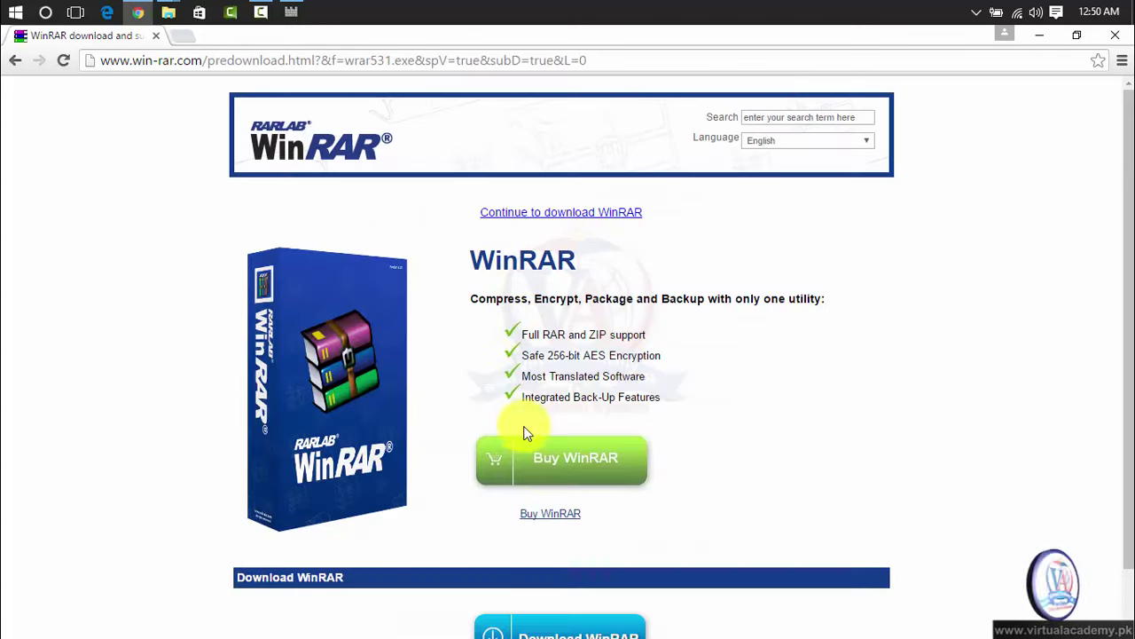
pyautogui.scroll(-1, 609, 466)
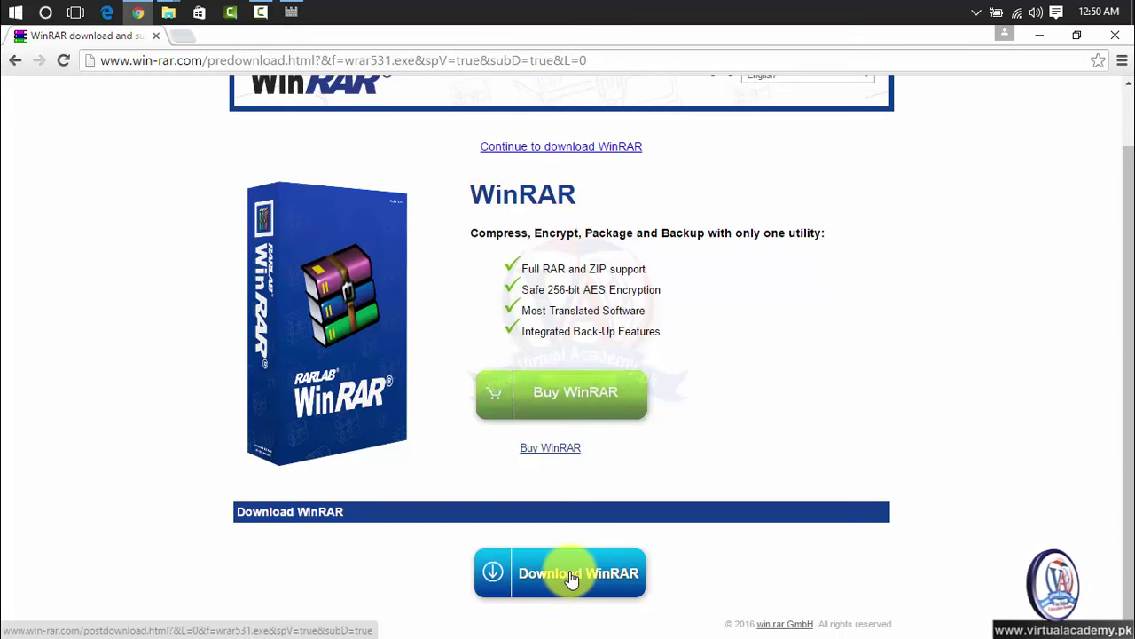
pyautogui.click(1119, 37)
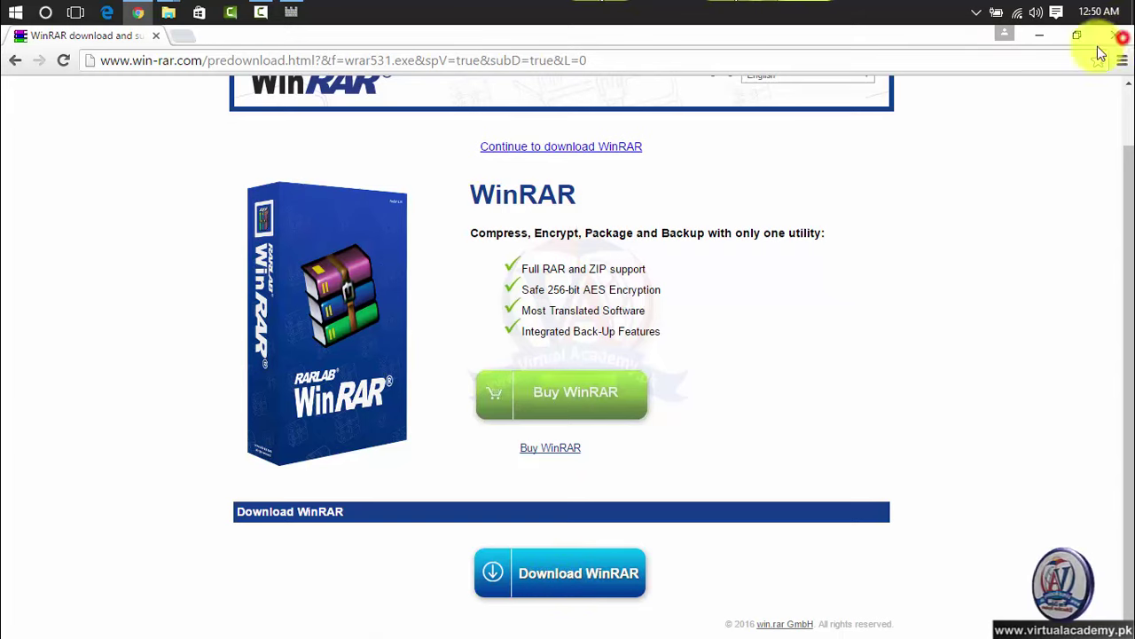
# Switch to the untitled Notepad note and copy the adf.ly link below the winrar line
pyautogui.press('super+d')
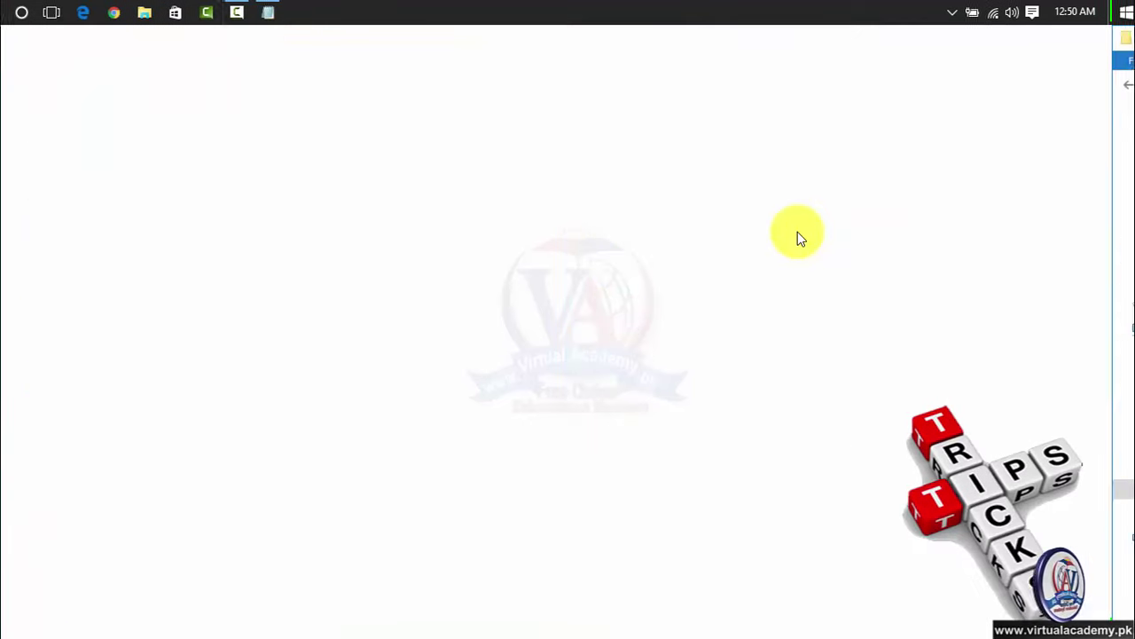
pyautogui.click(300, 10)
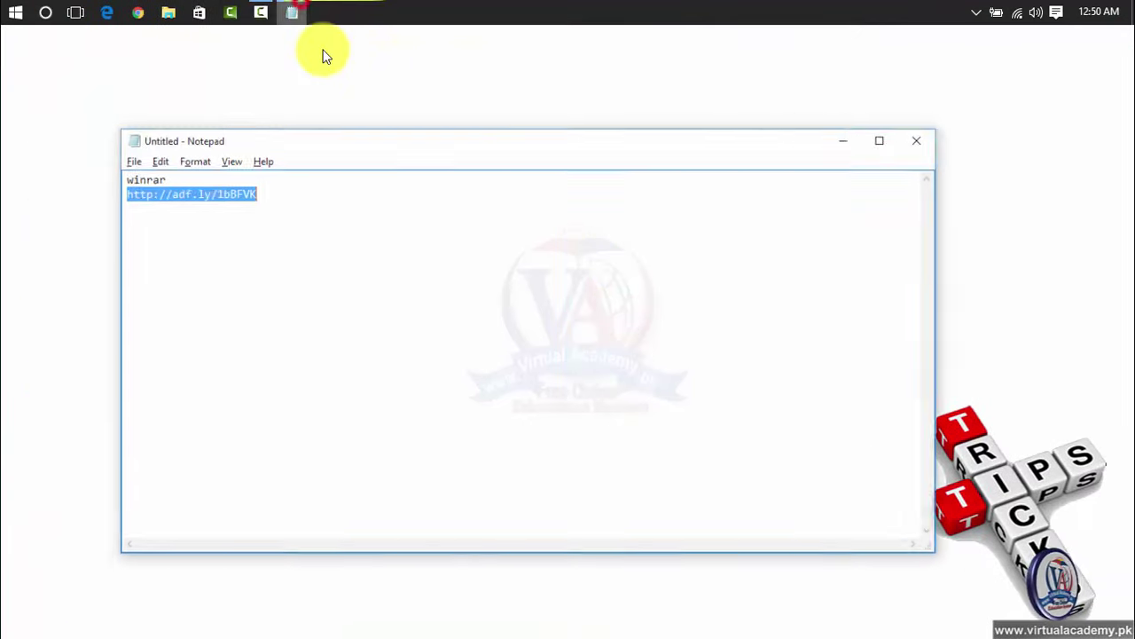
pyautogui.click(260, 205)
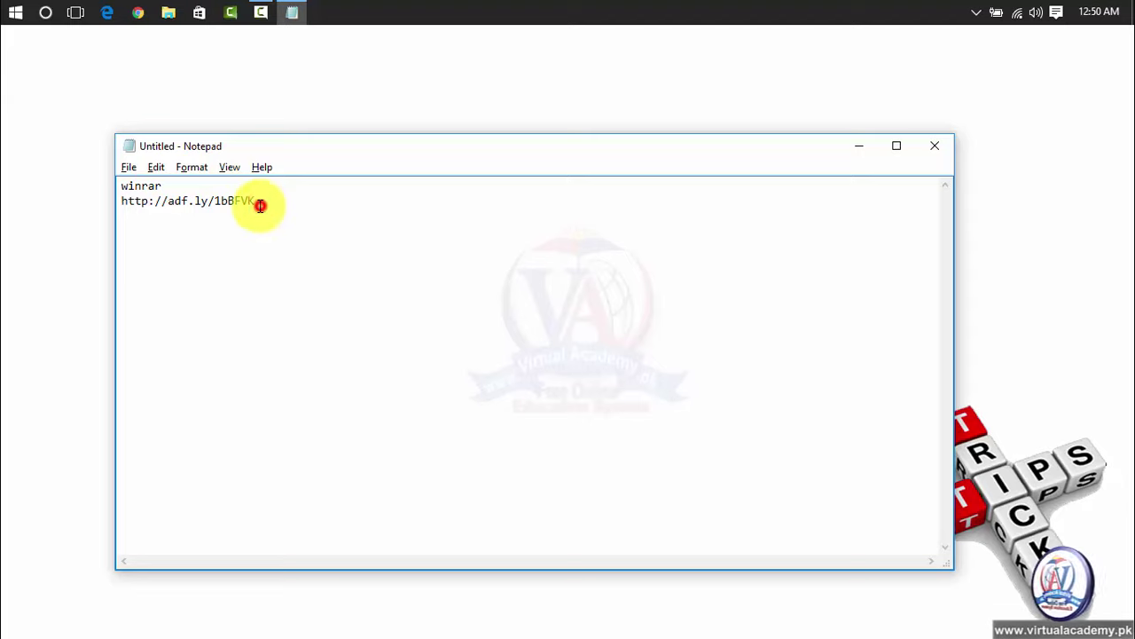
pyautogui.moveTo(260, 205); pyautogui.dragTo(119, 200)
pyautogui.click(249, 209)
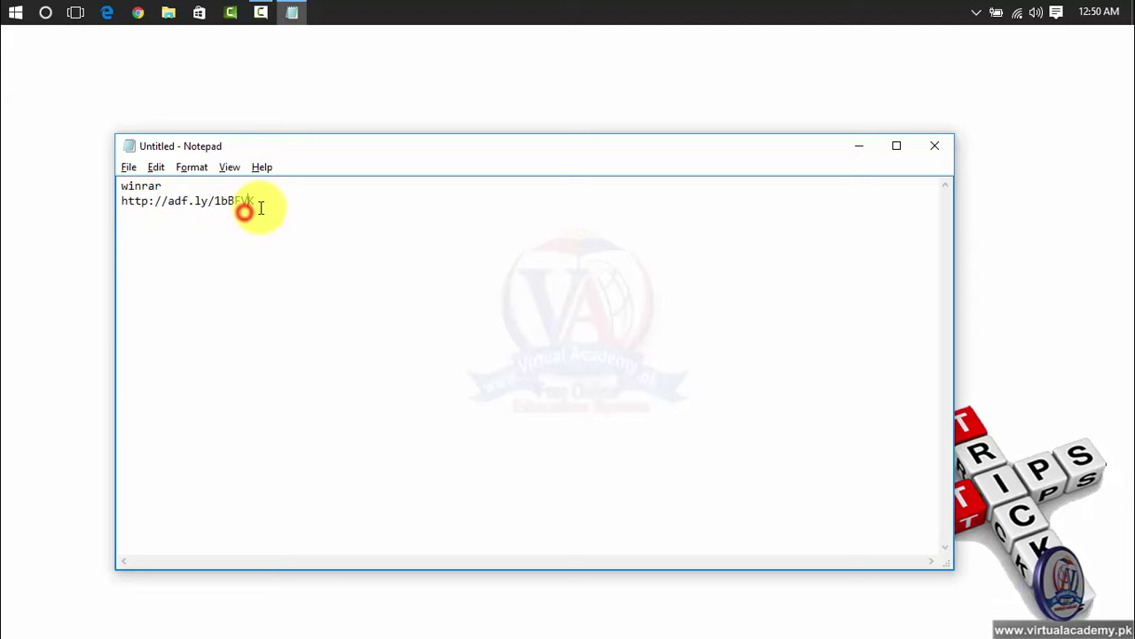
pyautogui.moveTo(260, 208); pyautogui.dragTo(121, 202)
pyautogui.rightClick(178, 201)
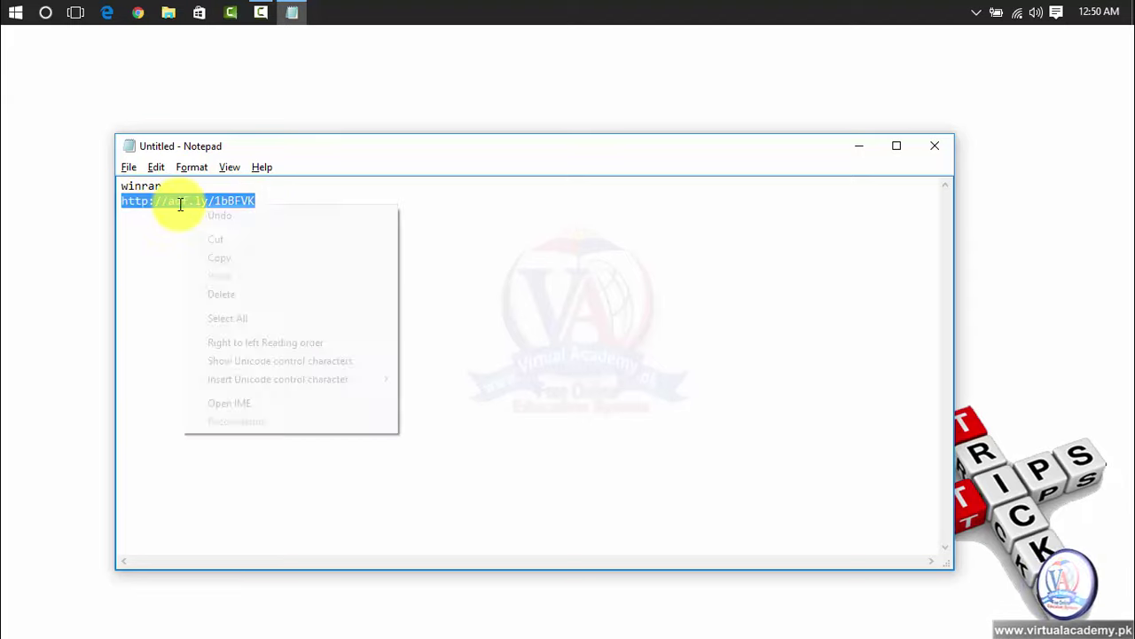
pyautogui.click(219, 256)
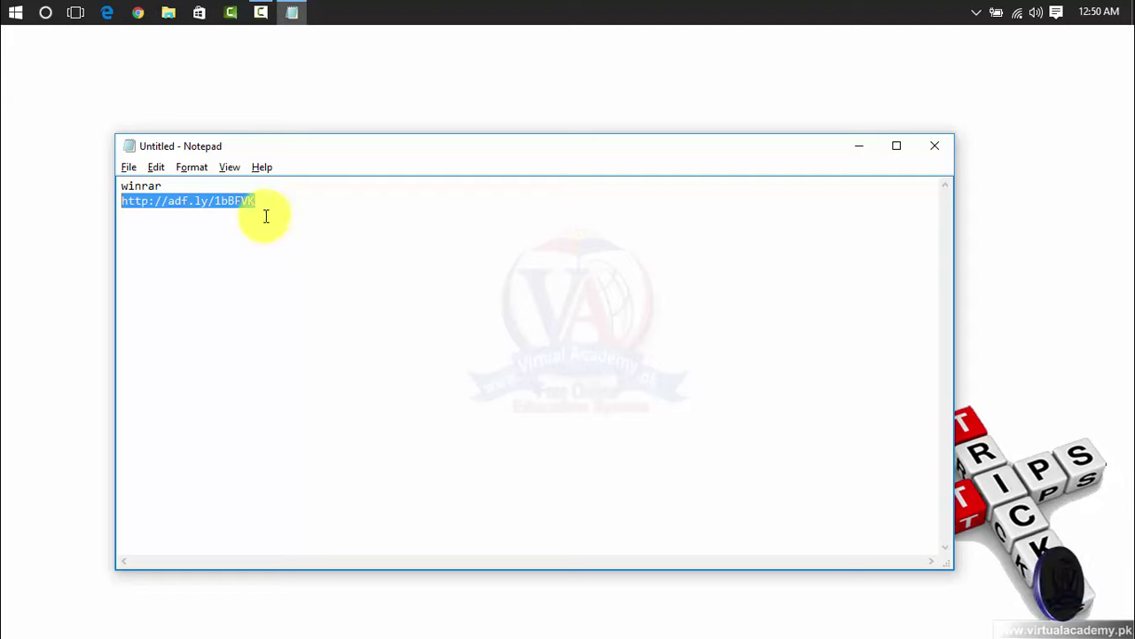
pyautogui.click(138, 12)
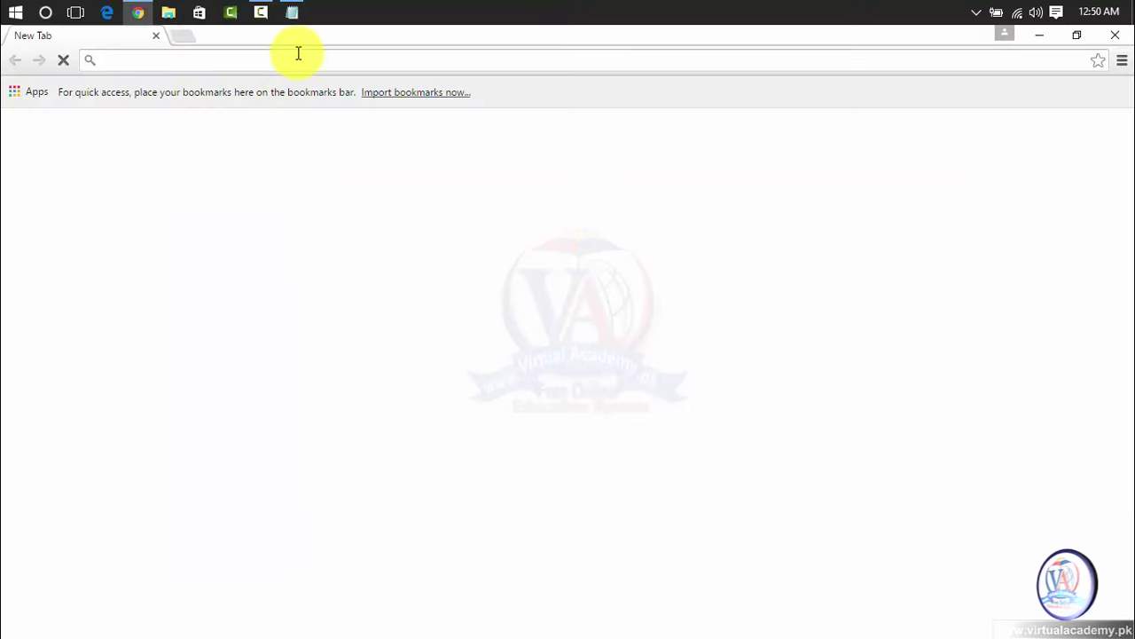
pyautogui.hotkey('ctrl', 'v')
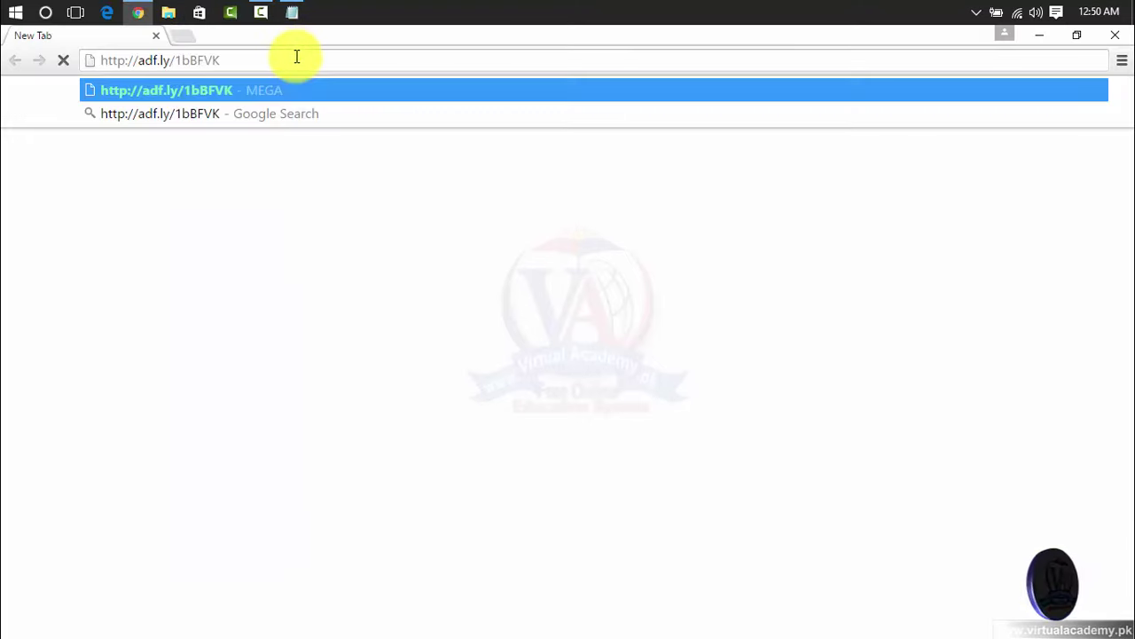
pyautogui.click(183, 89)
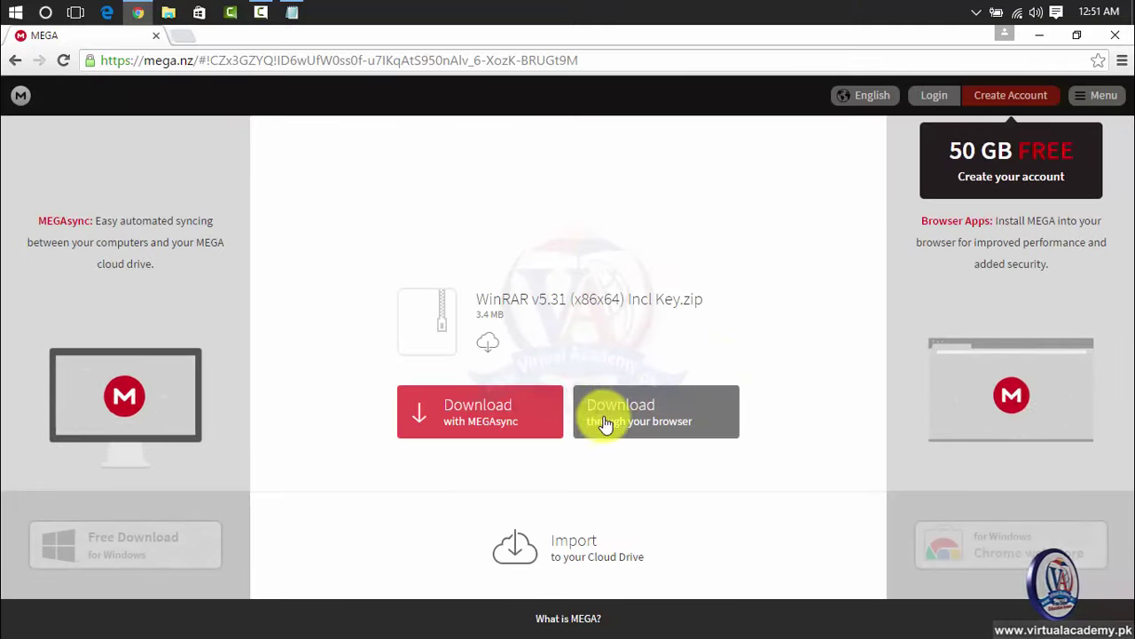
pyautogui.click(656, 415)
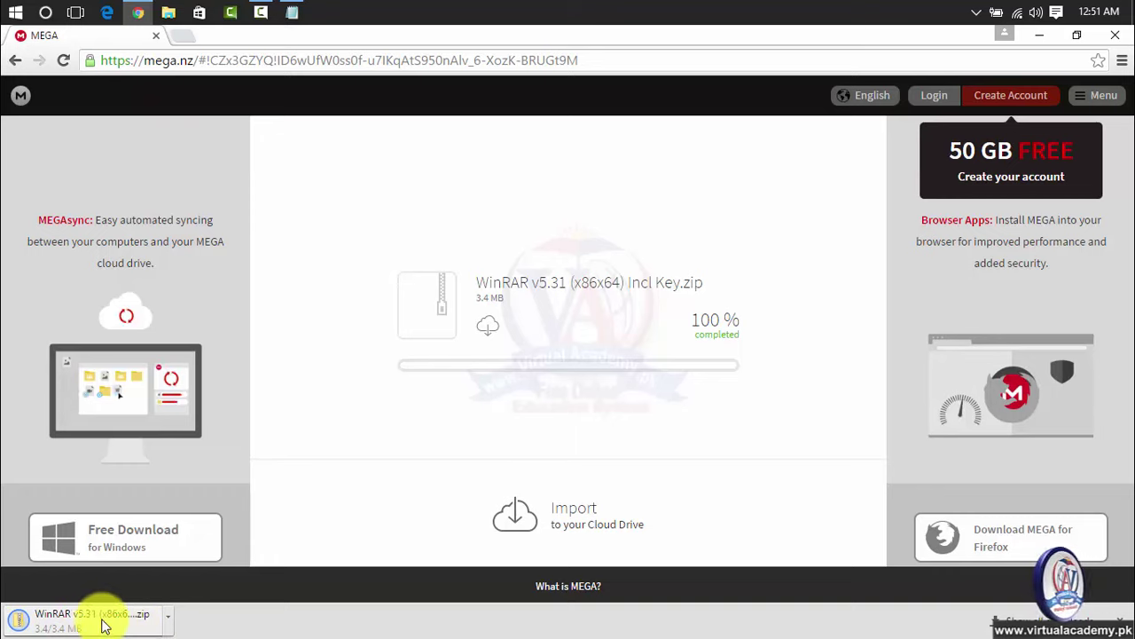
# Show the downloaded WinRAR zip in its folder and extract all its files to the default destination
pyautogui.click(168, 620)
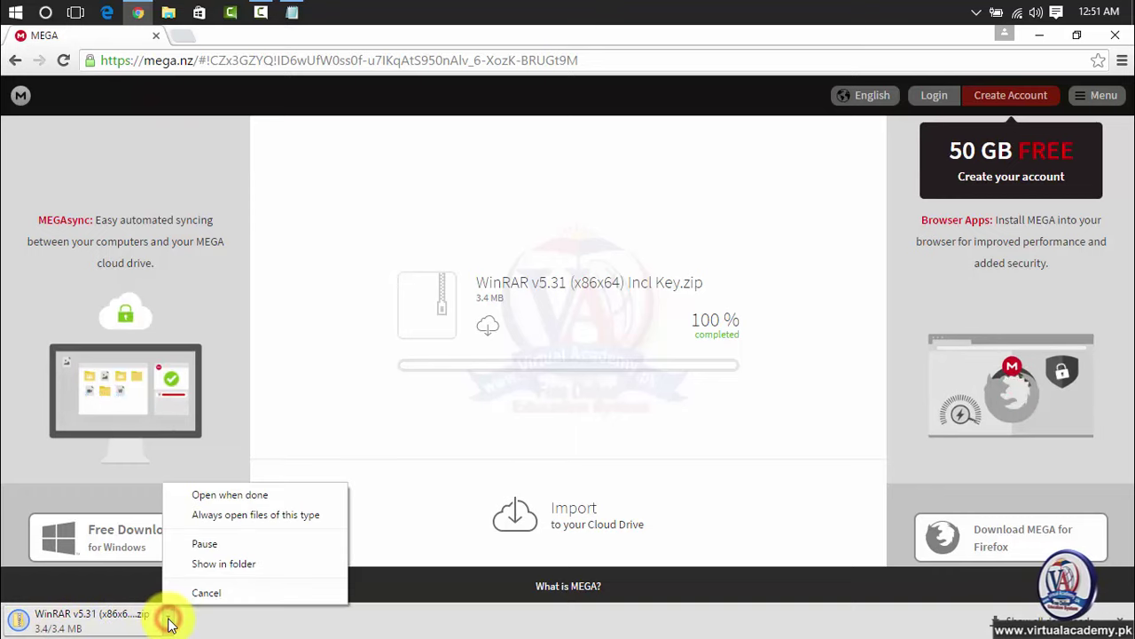
pyautogui.click(241, 569)
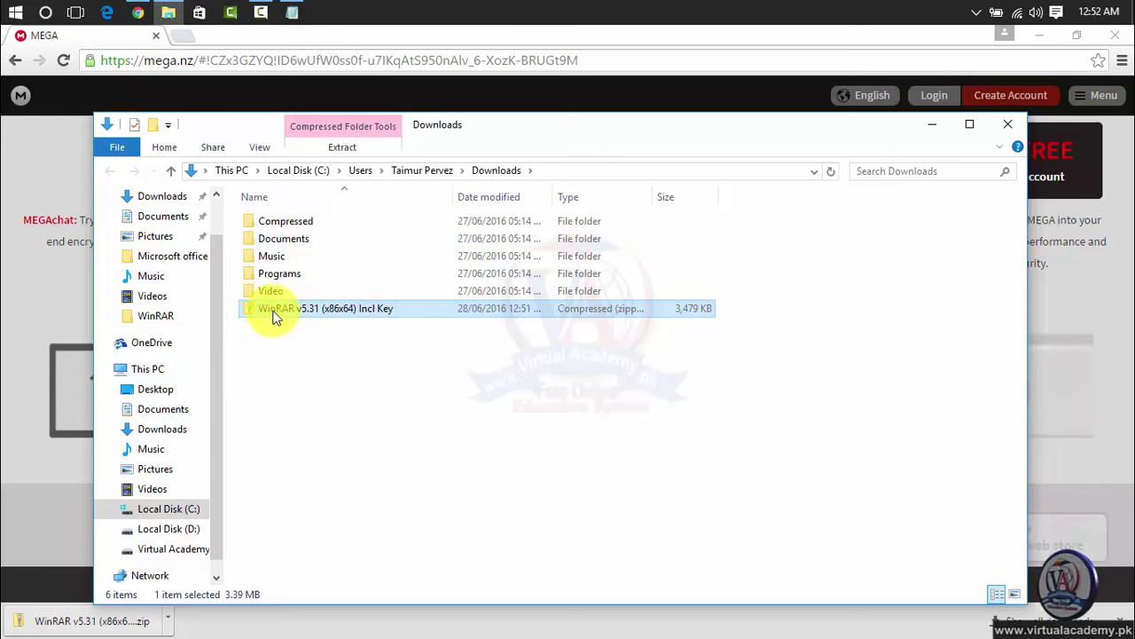
pyautogui.rightClick(337, 311)
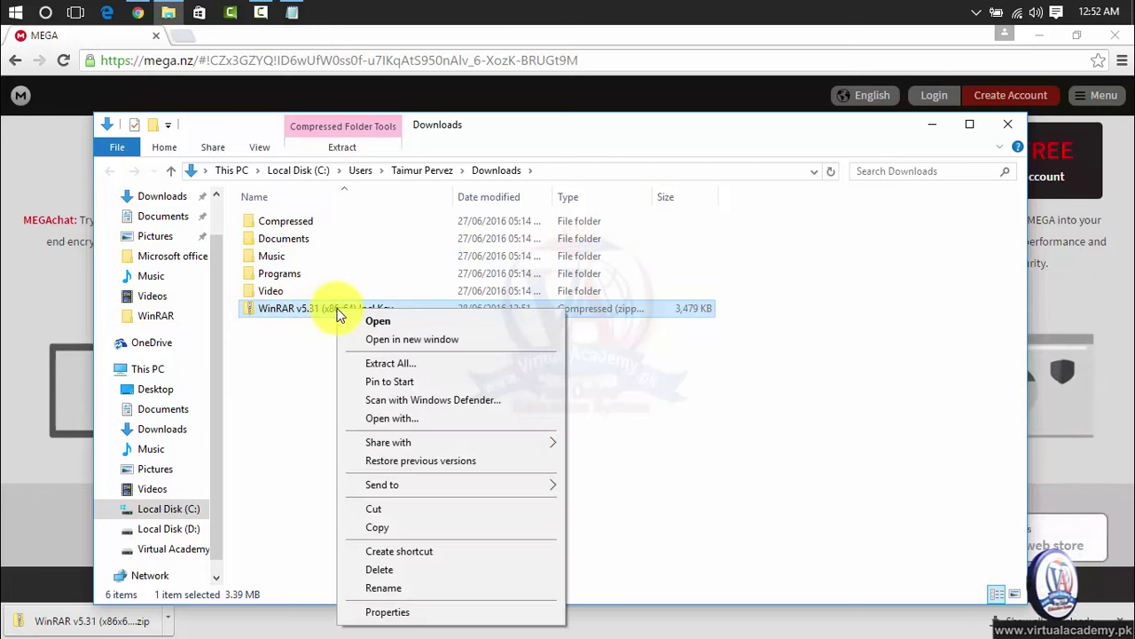
pyautogui.click(387, 363)
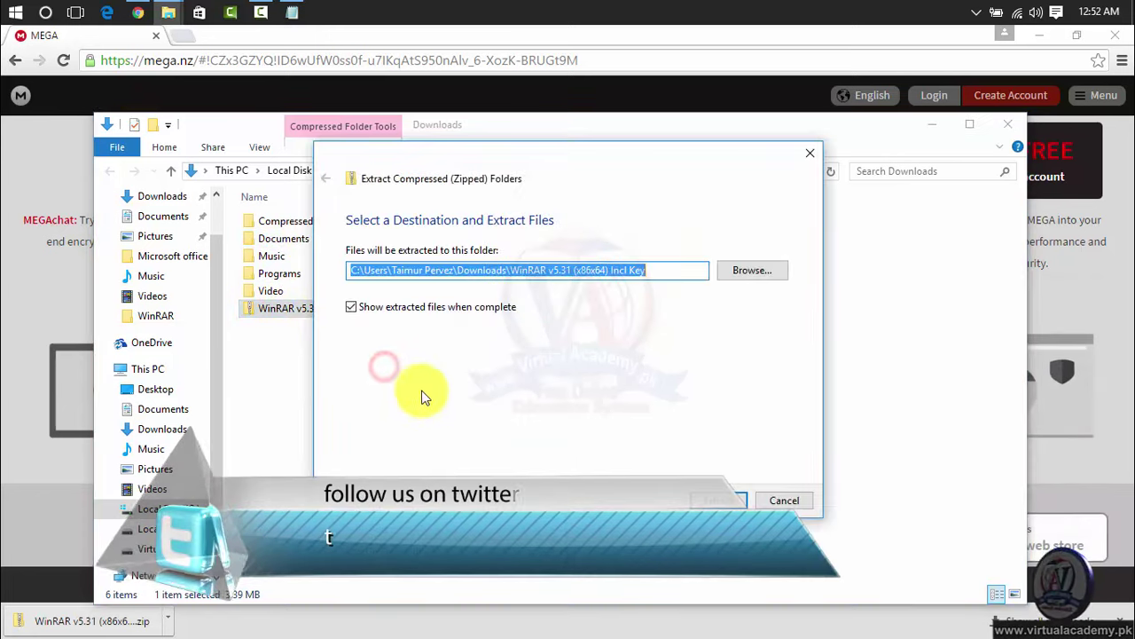
pyautogui.click(710, 498)
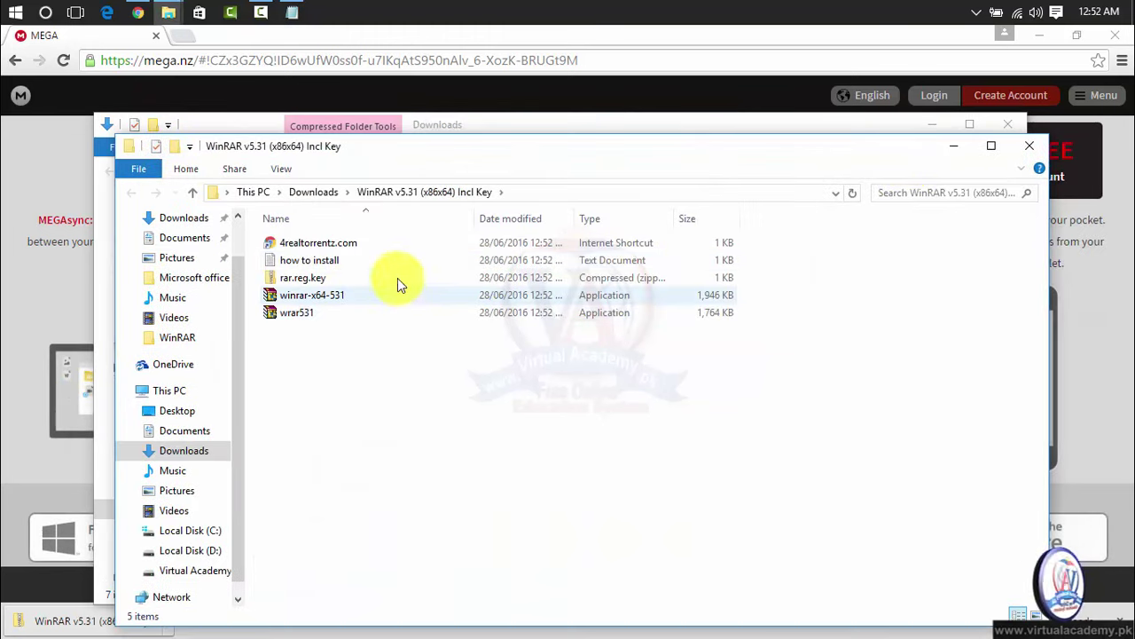
# Compare the two WinRAR installers, winrar-x64-531 and wrar531, in the extracted folder
pyautogui.click(273, 296)
pyautogui.click(315, 312)
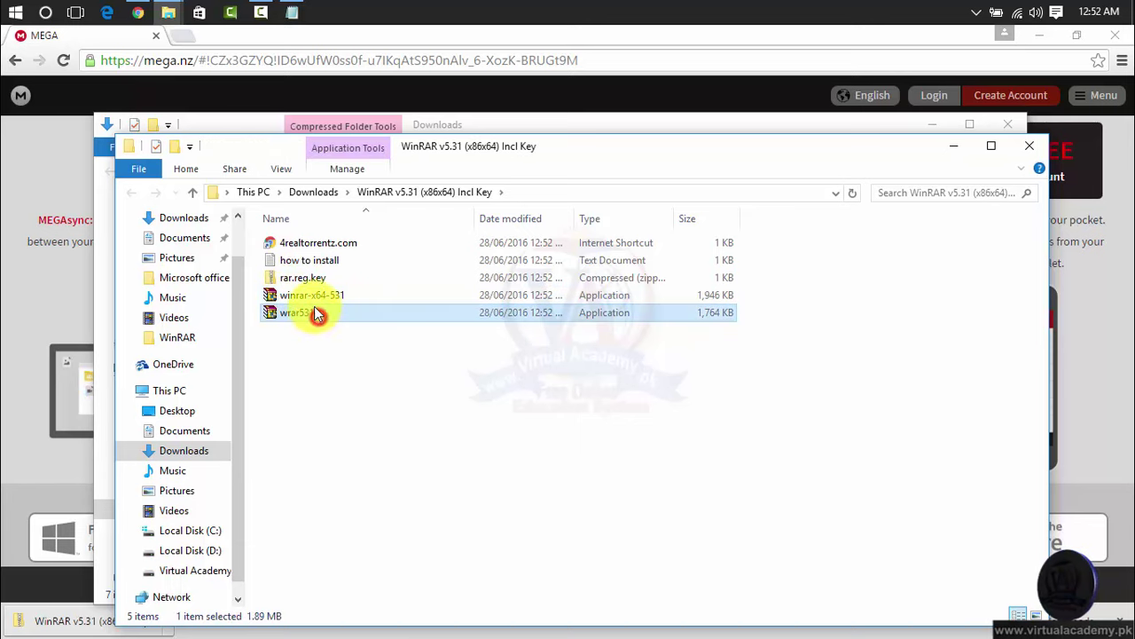
pyautogui.click(321, 295)
pyautogui.click(318, 312)
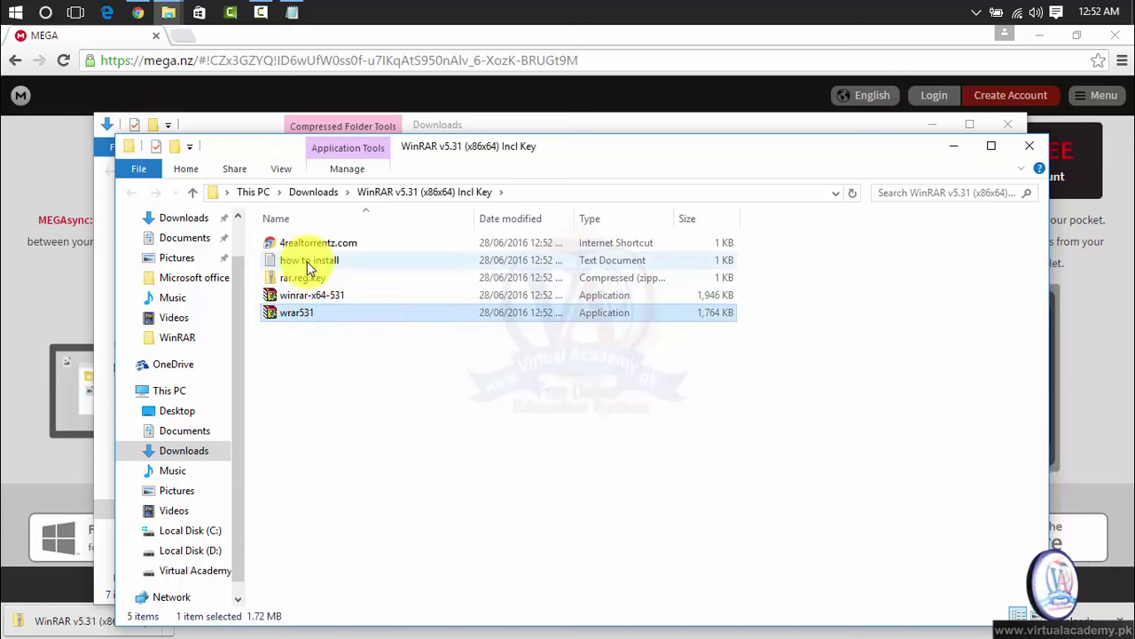
# Read the how to install text file, close it, and locate winrar-x64-531 and rar.reg.key in the extracted folder
pyautogui.doubleClick(317, 263)
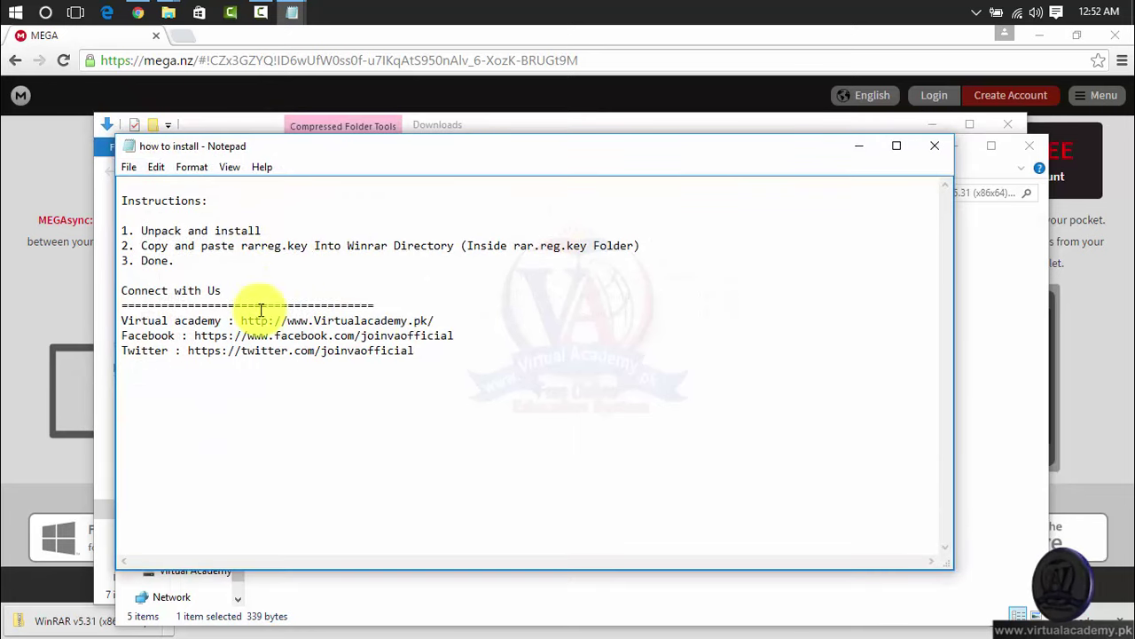
pyautogui.moveTo(432, 349); pyautogui.dragTo(101, 203)
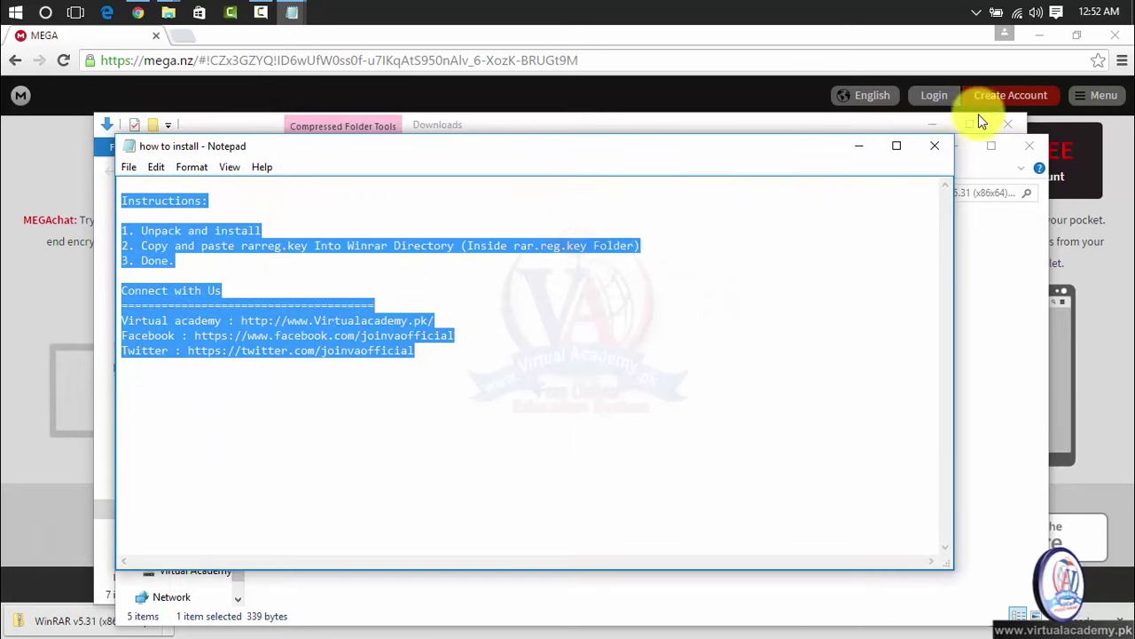
pyautogui.click(927, 150)
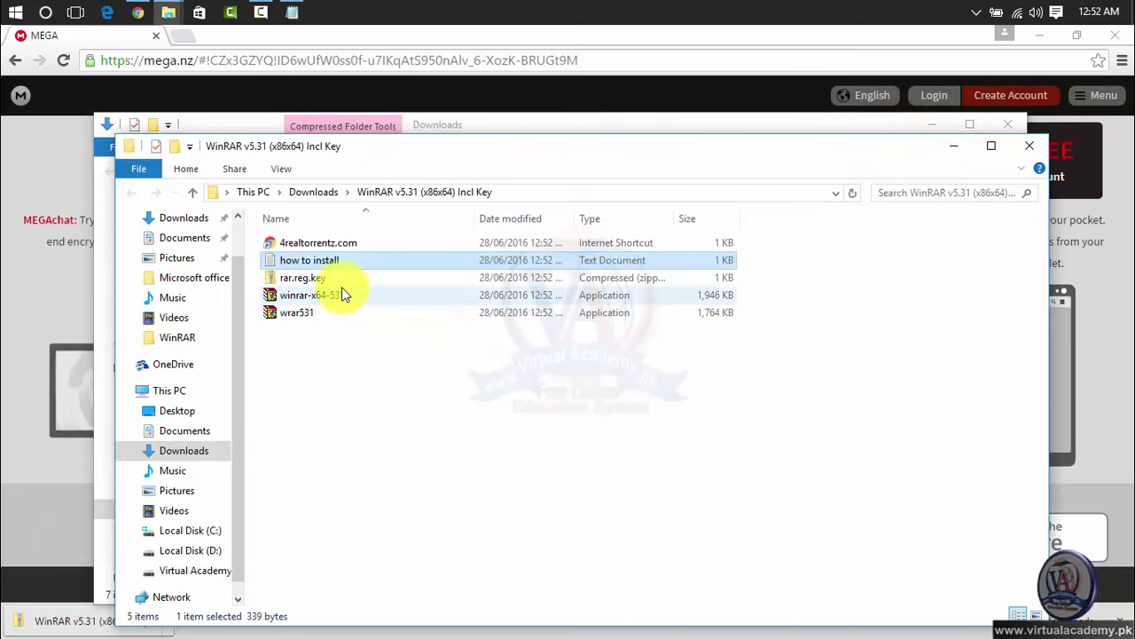
pyautogui.click(311, 298)
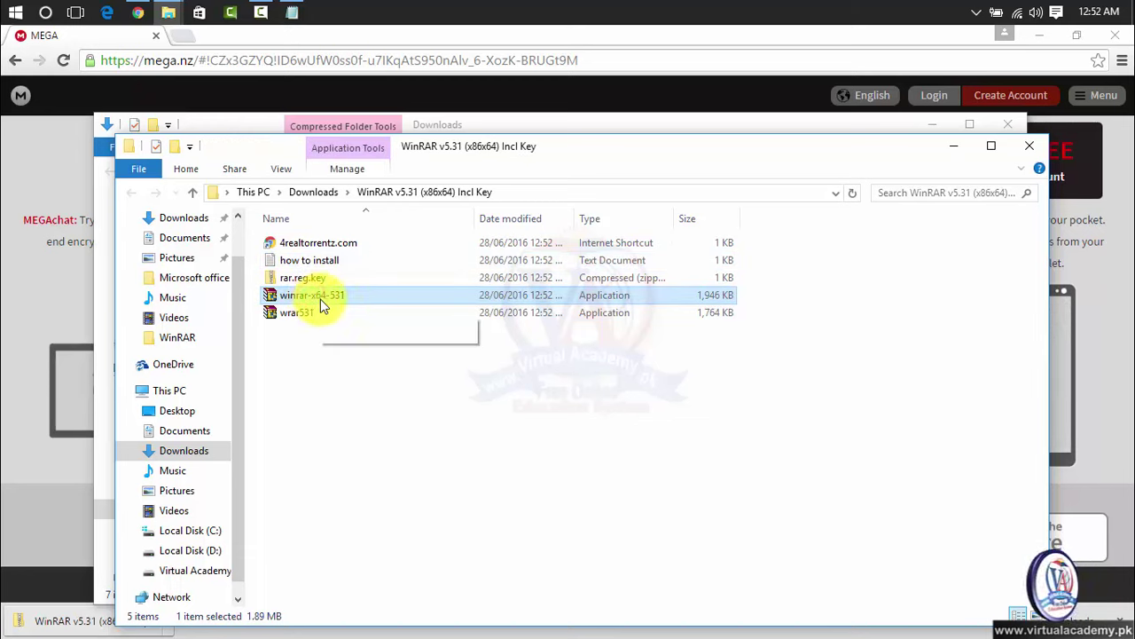
pyautogui.click(302, 281)
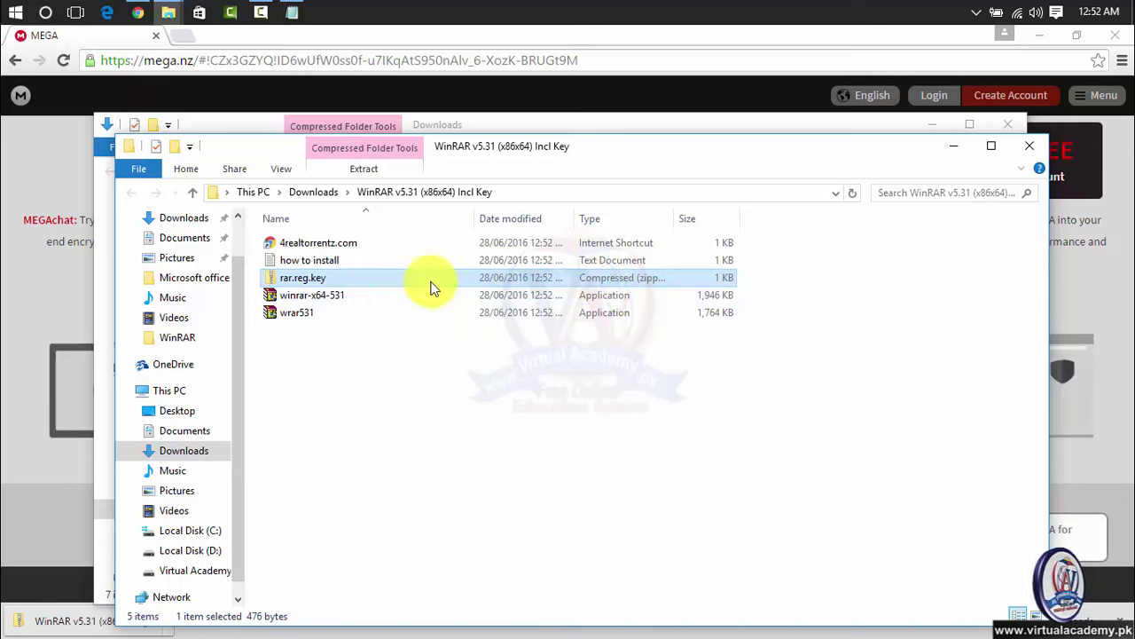
# Review rar.reg.key and the 64-bit and 32-bit WinRAR installers in the extracted folder
pyautogui.click(315, 294)
pyautogui.click(308, 275)
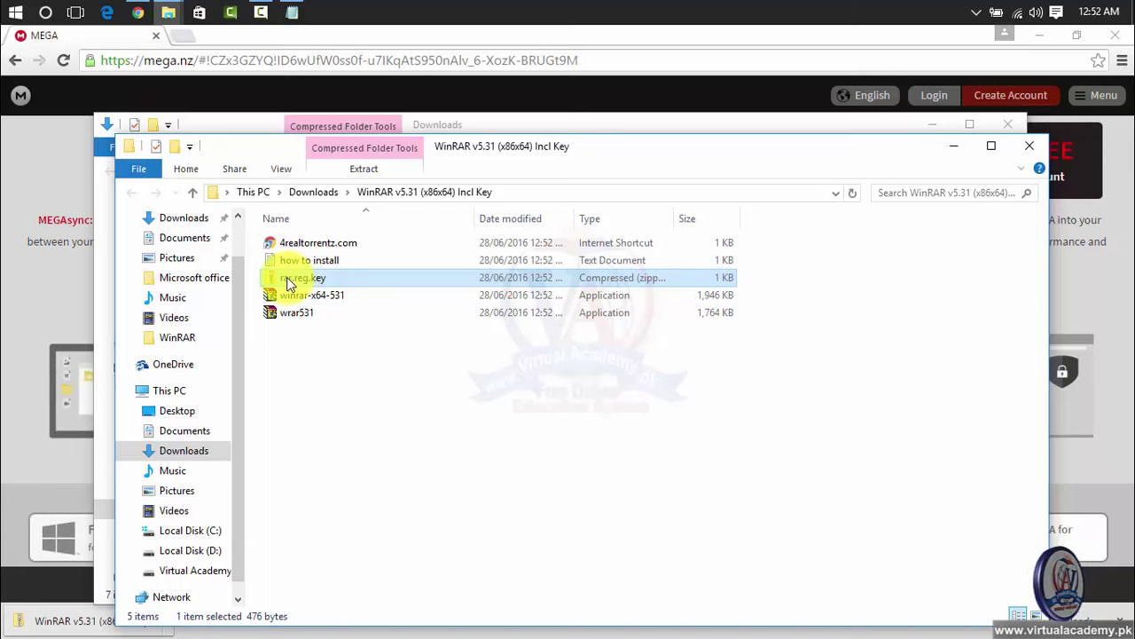
pyautogui.click(298, 300)
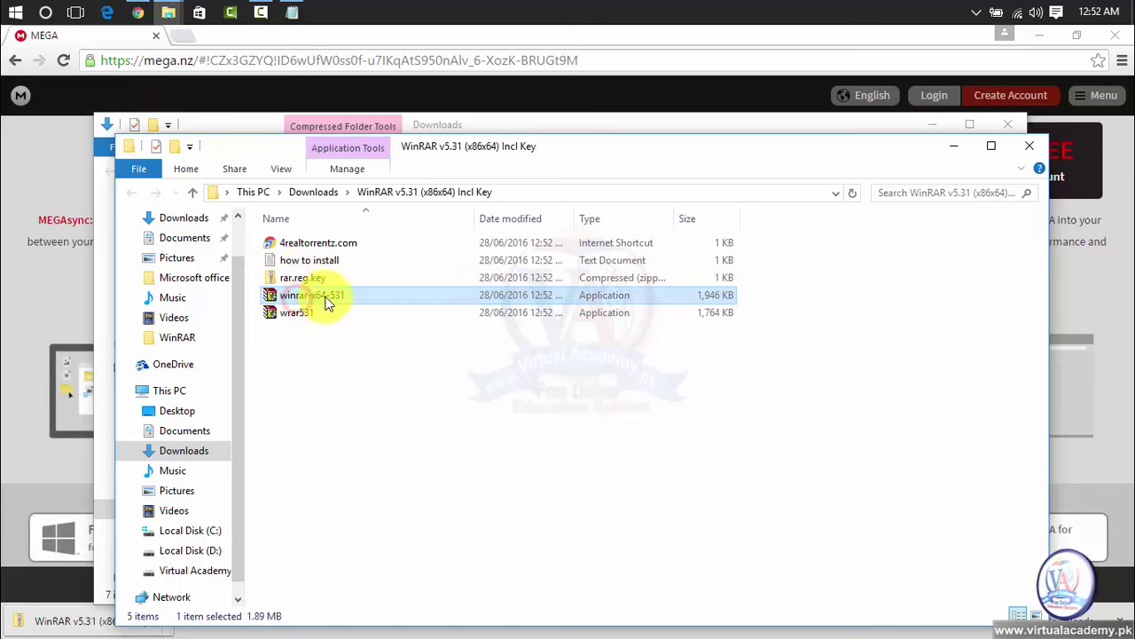
pyautogui.click(306, 315)
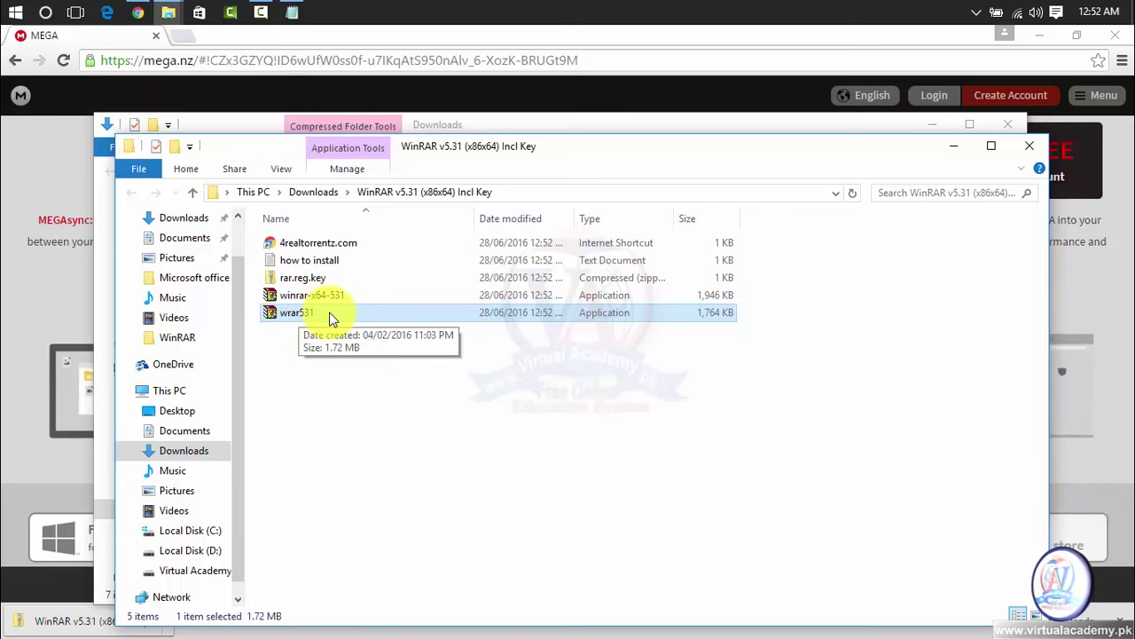
pyautogui.click(320, 298)
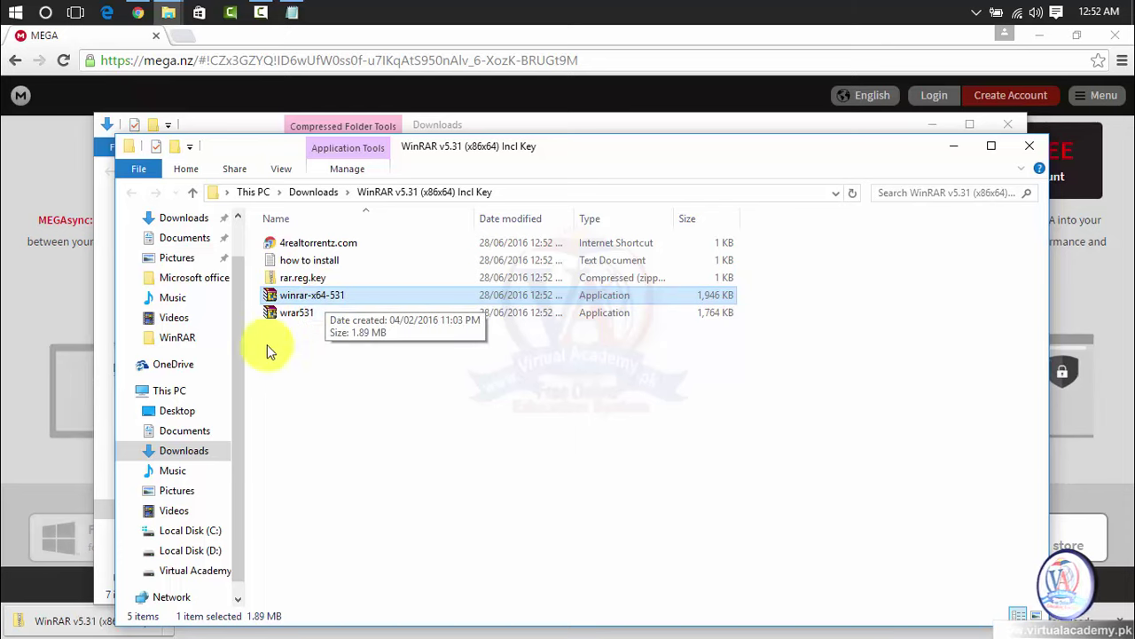
# Check the computer's system type in the properties of This PC and close the System window
pyautogui.rightClick(173, 397)
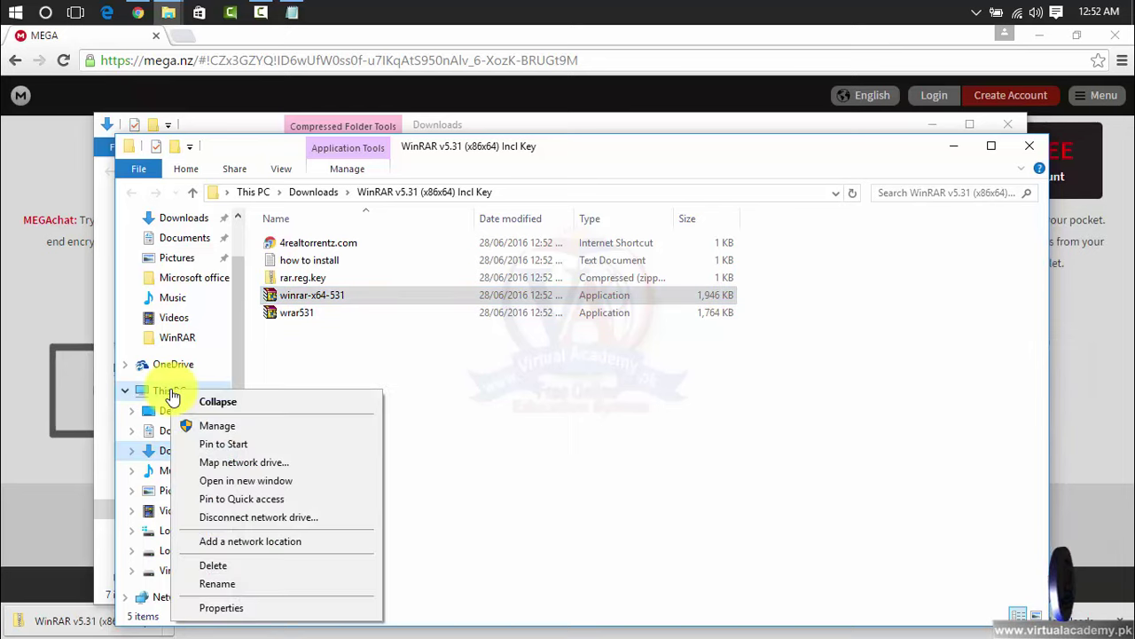
pyautogui.click(221, 607)
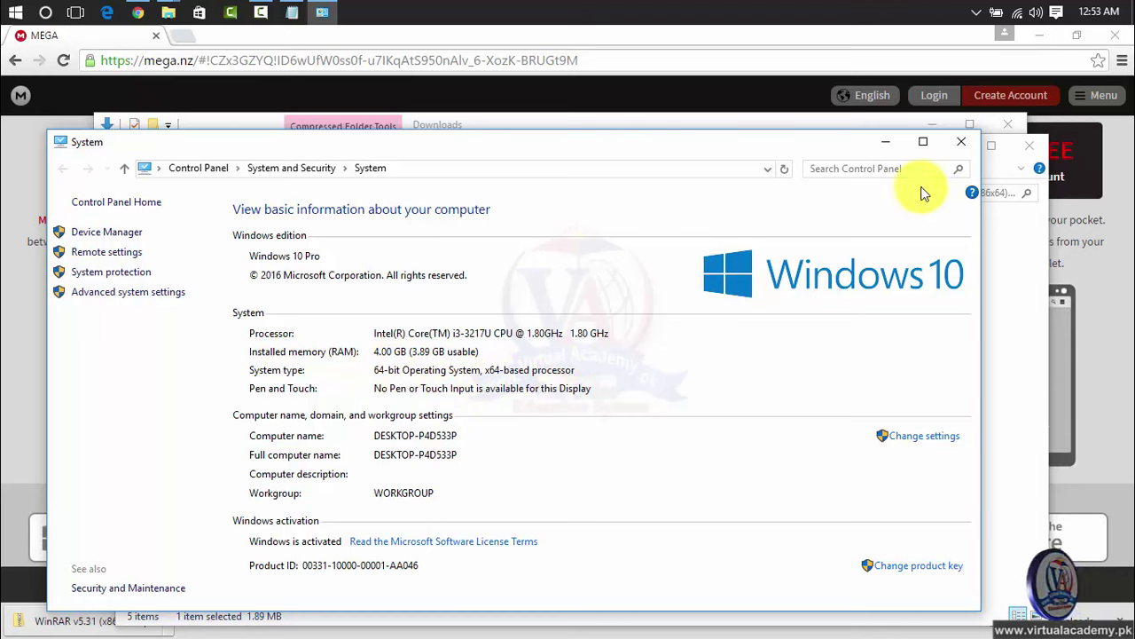
pyautogui.moveTo(713, 148); pyautogui.dragTo(896, 142)
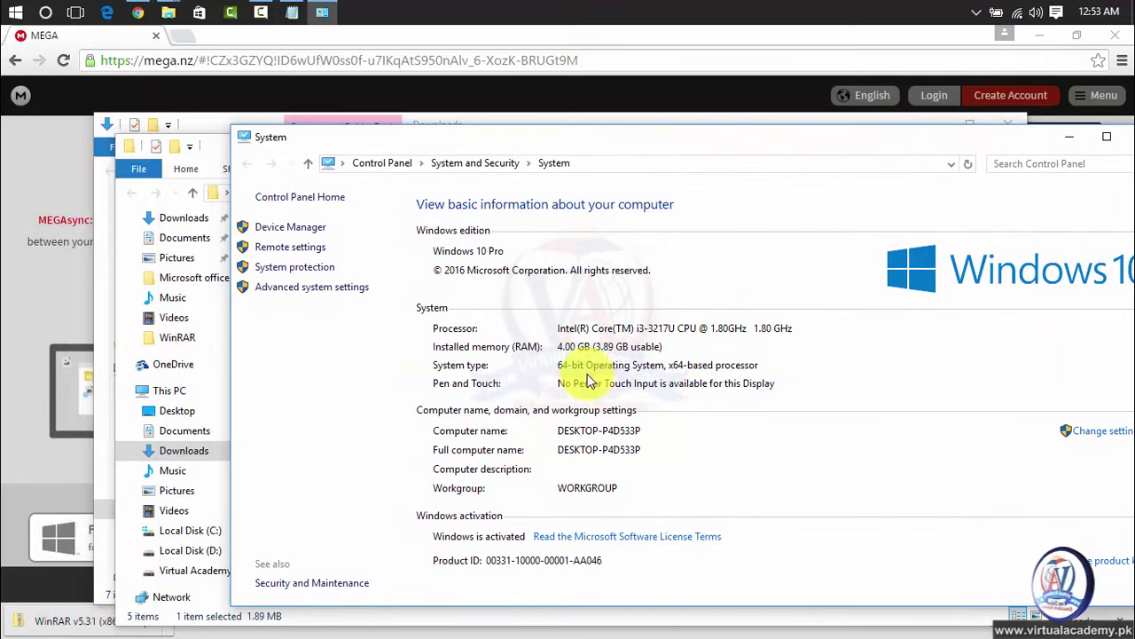
pyautogui.moveTo(551, 133); pyautogui.dragTo(816, 126)
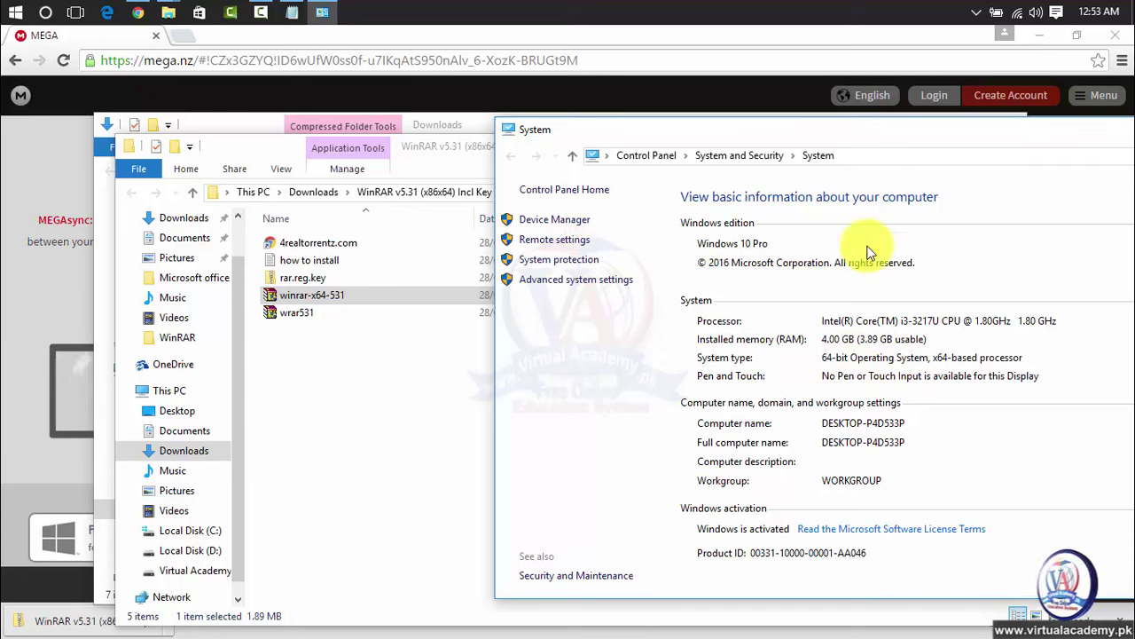
pyautogui.moveTo(880, 140); pyautogui.dragTo(415, 191)
pyautogui.click(938, 187)
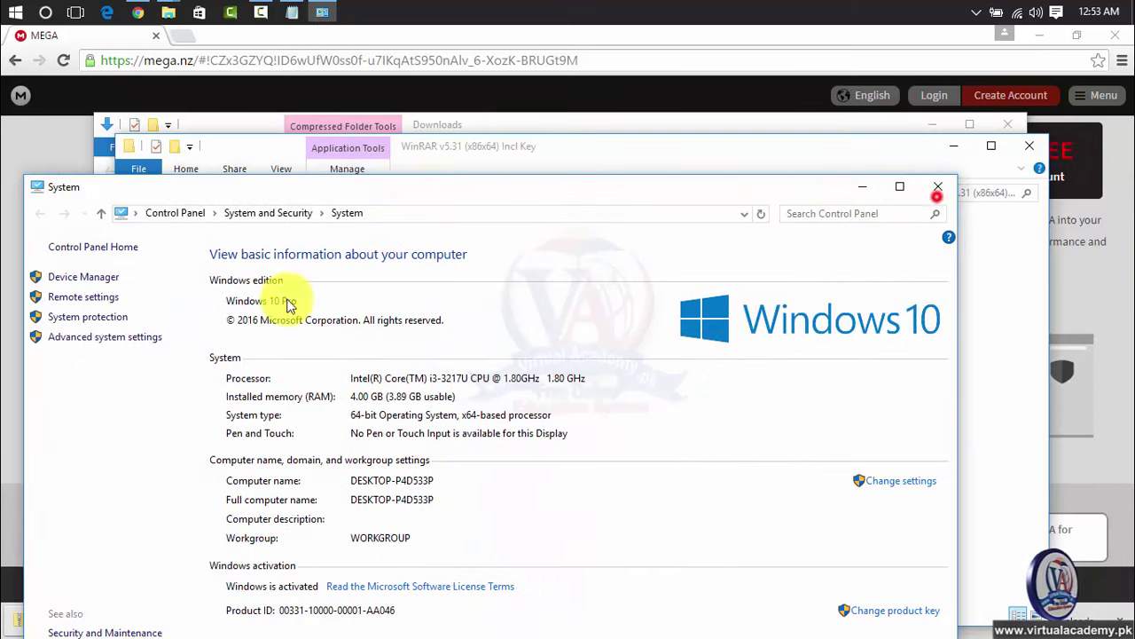
# Run winrar-x64-531 past SmartScreen, install WinRAR with the default associations and integration options, and close the resulting program group folder
pyautogui.click(262, 316)
pyautogui.click(339, 295)
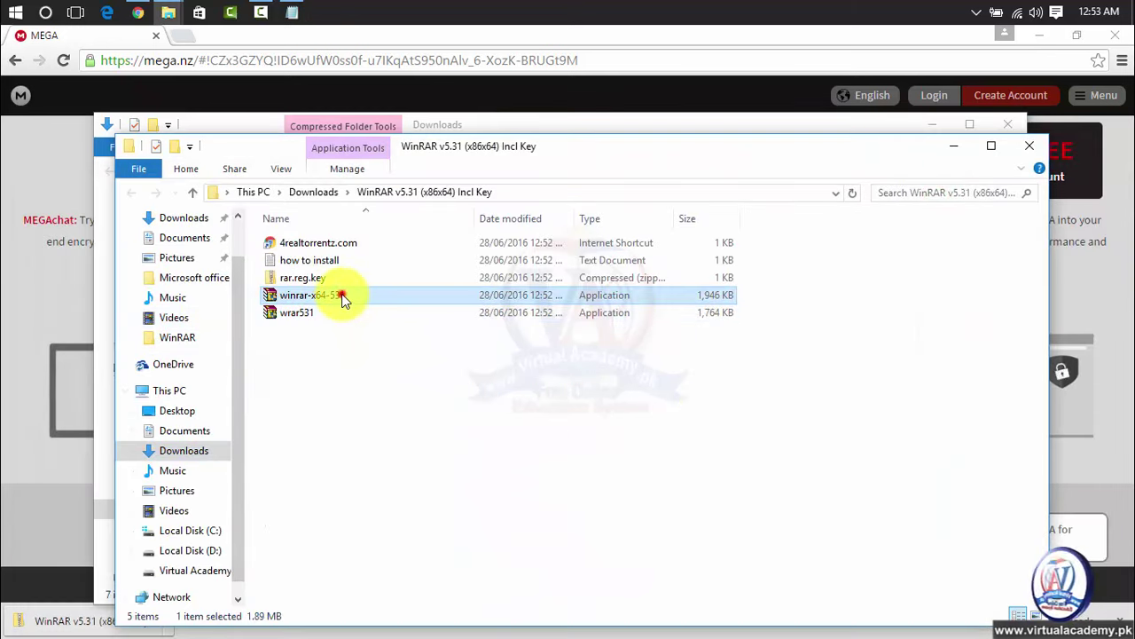
pyautogui.doubleClick(341, 295)
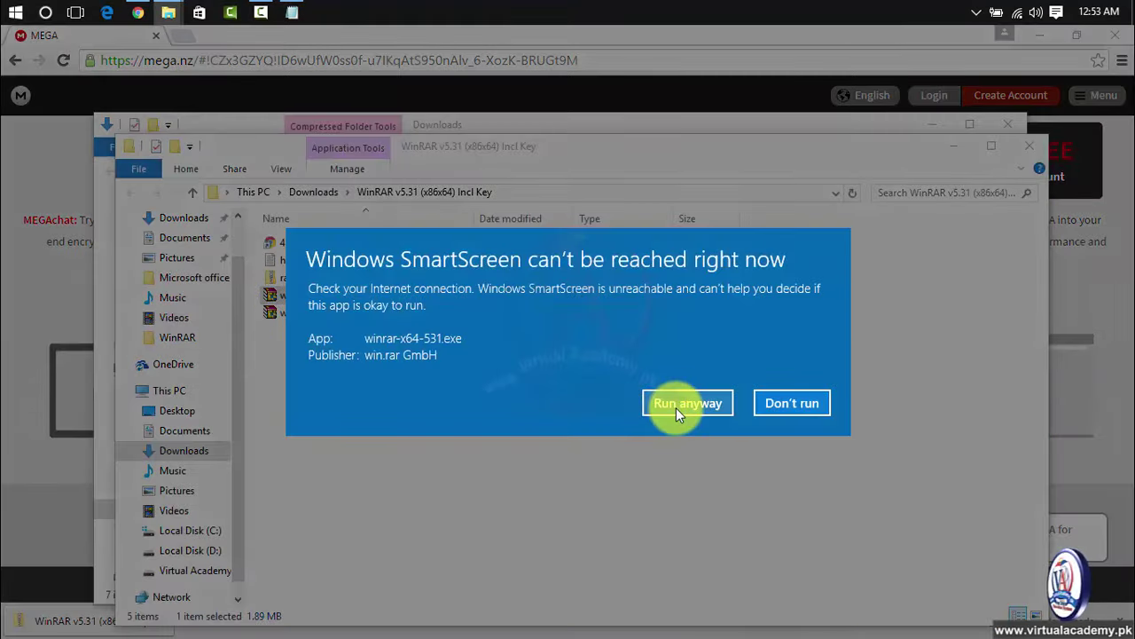
pyautogui.click(681, 405)
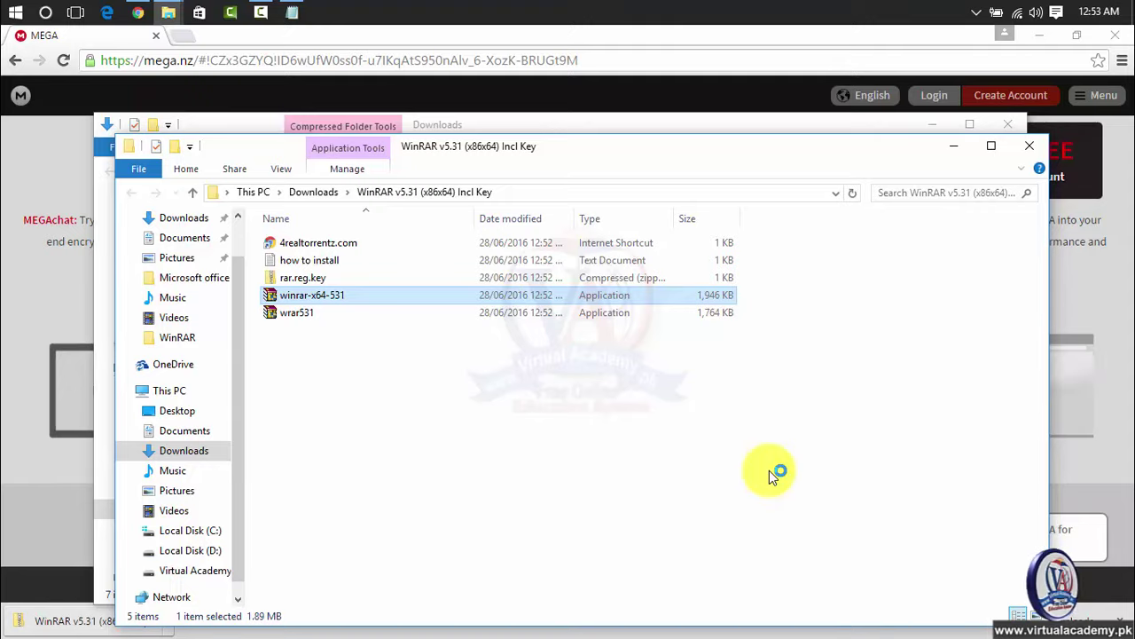
pyautogui.click(524, 502)
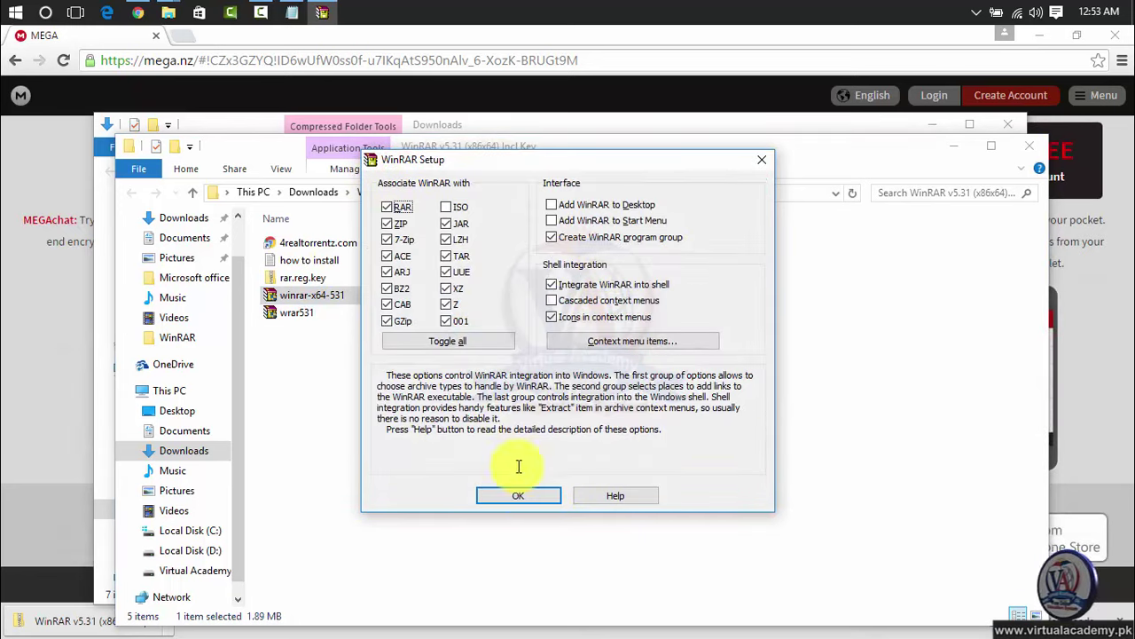
pyautogui.click(533, 497)
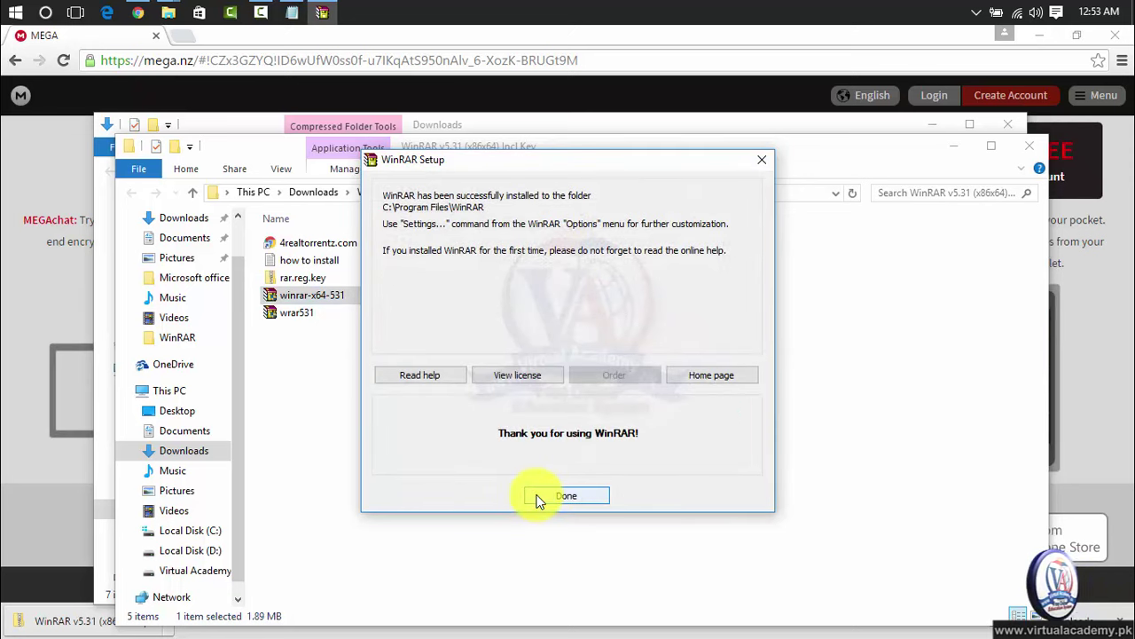
pyautogui.click(572, 495)
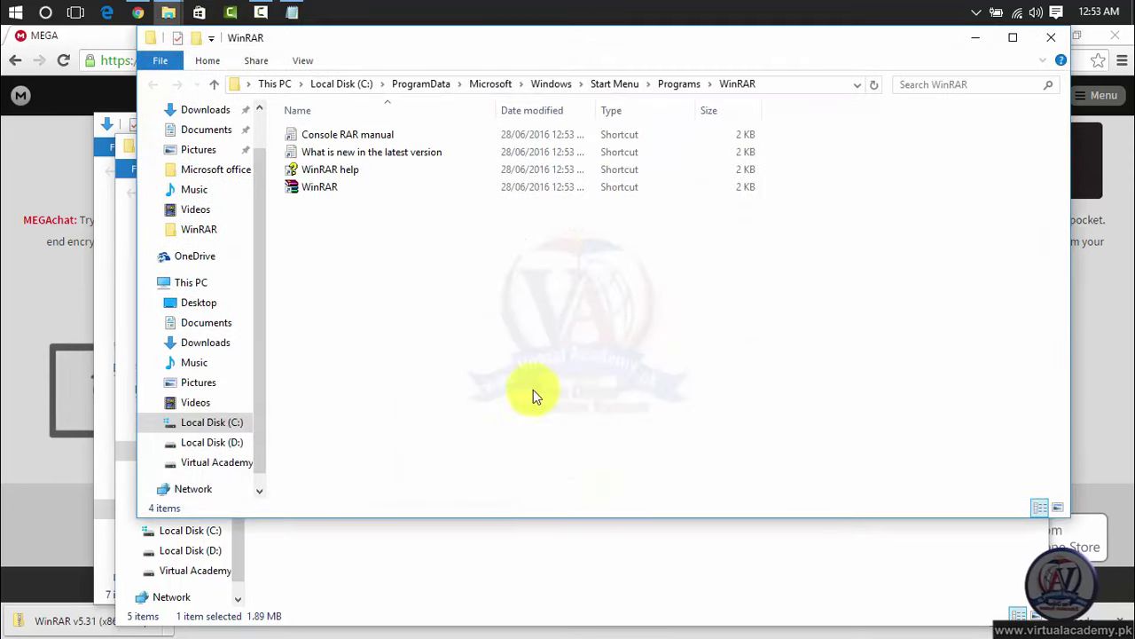
pyautogui.click(1051, 37)
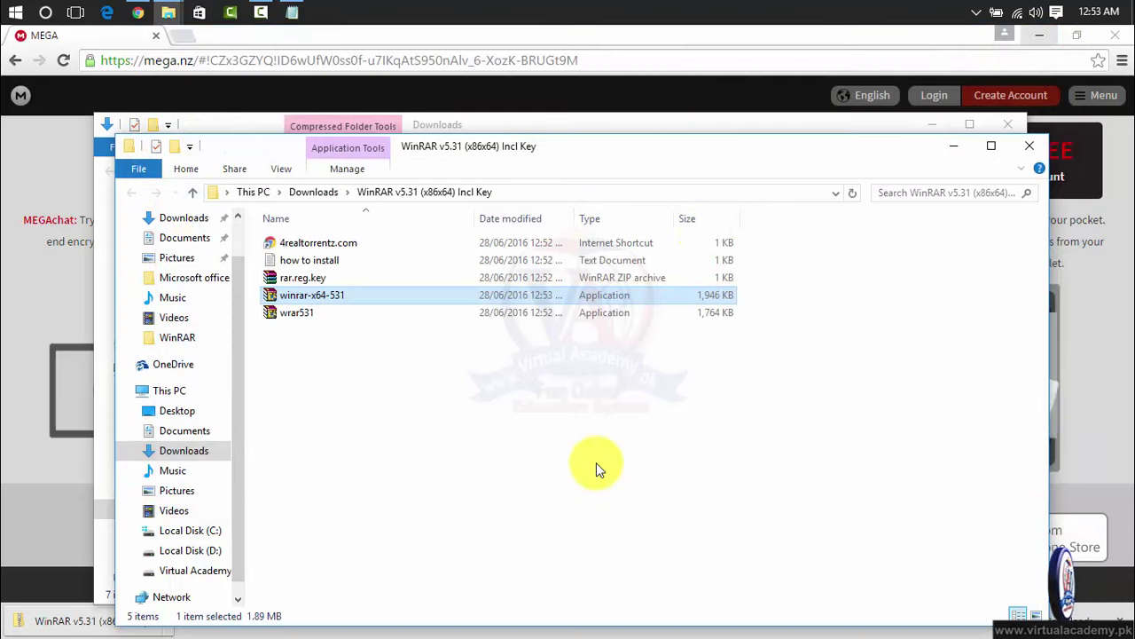
# Extract the rar.reg.key archive into the current folder
pyautogui.click(310, 279)
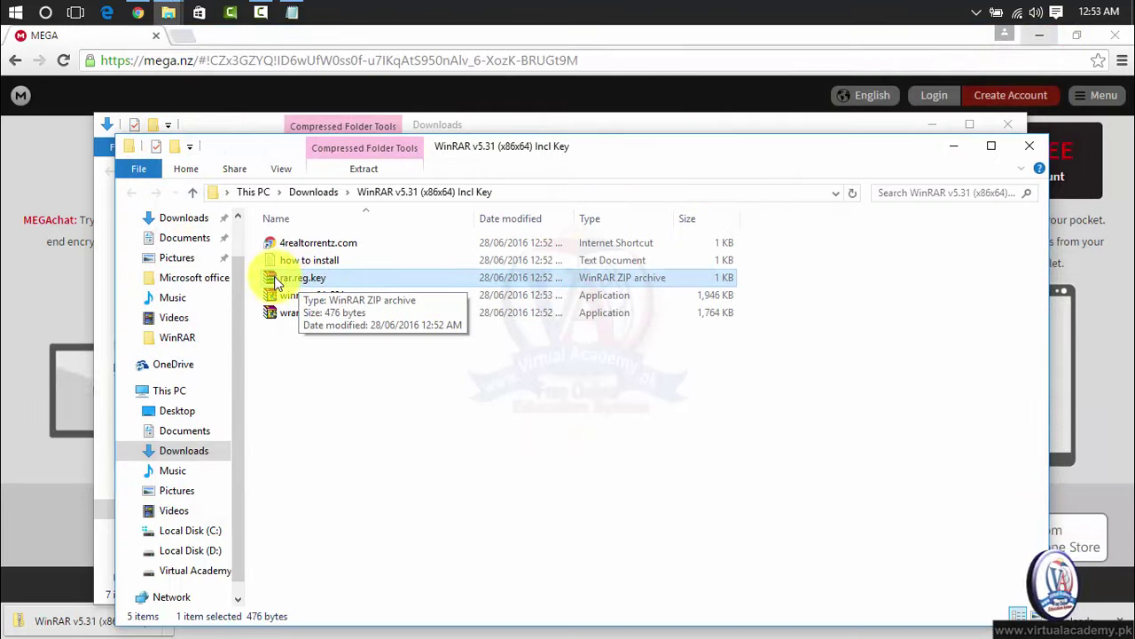
pyautogui.rightClick(340, 282)
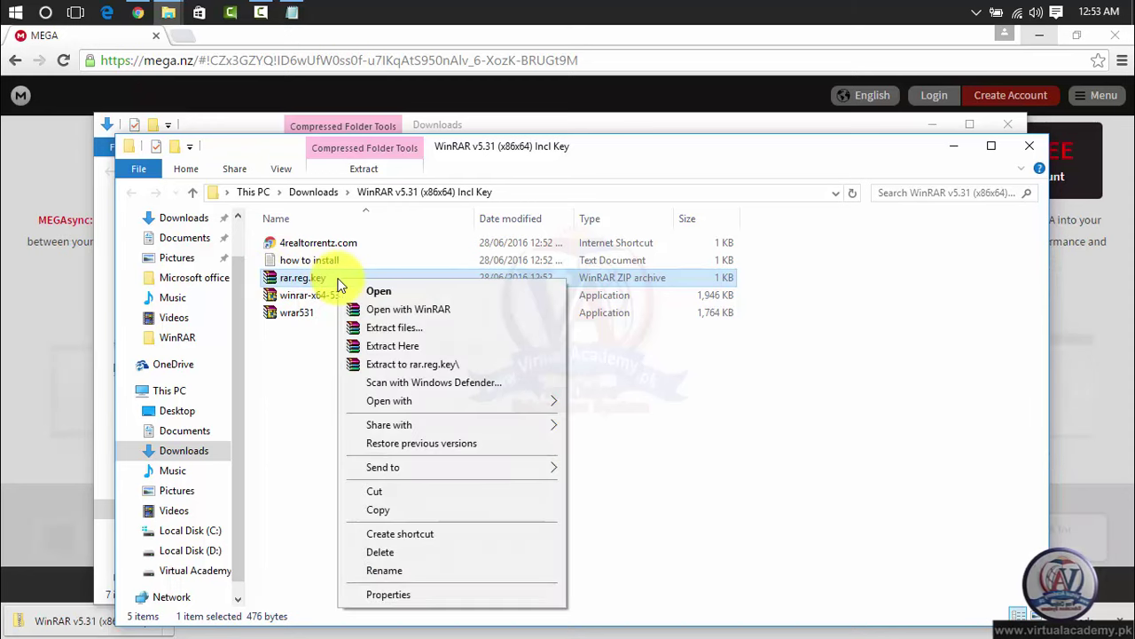
pyautogui.click(417, 346)
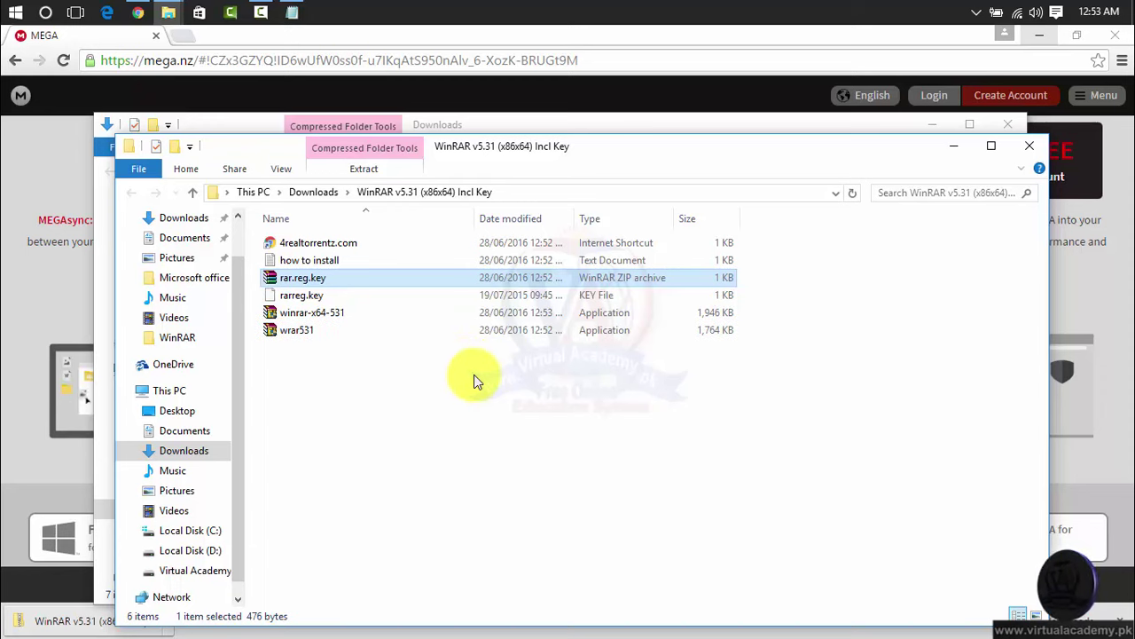
# Copy the extracted rarreg.key file into C:\Program Files\WinRAR, replacing the existing file and granting administrator permission
pyautogui.click(346, 295)
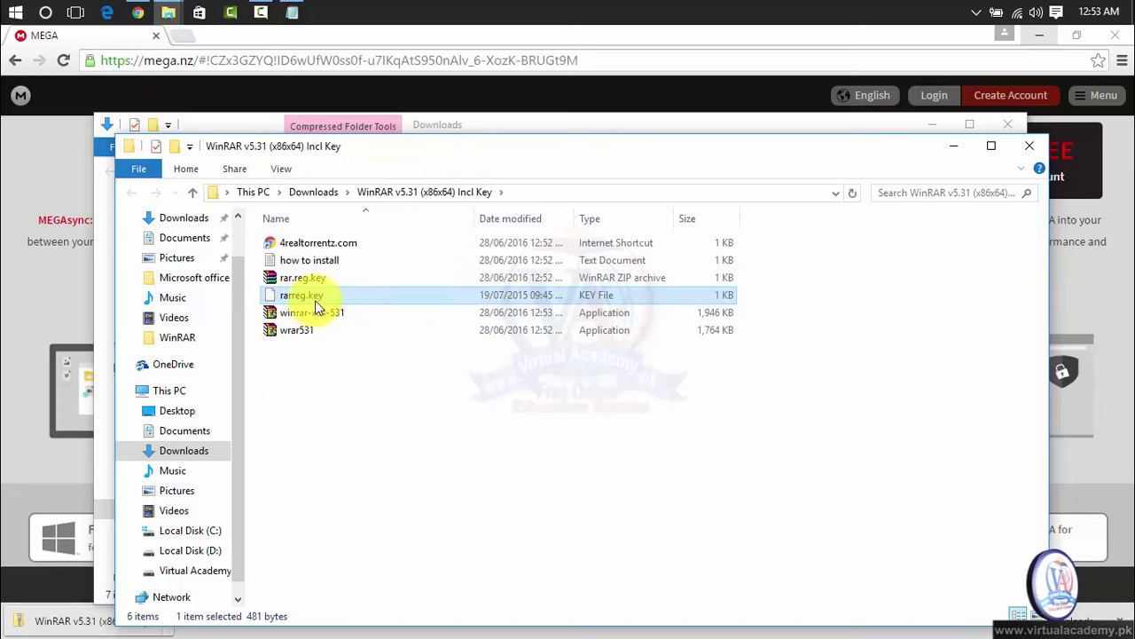
pyautogui.rightClick(335, 297)
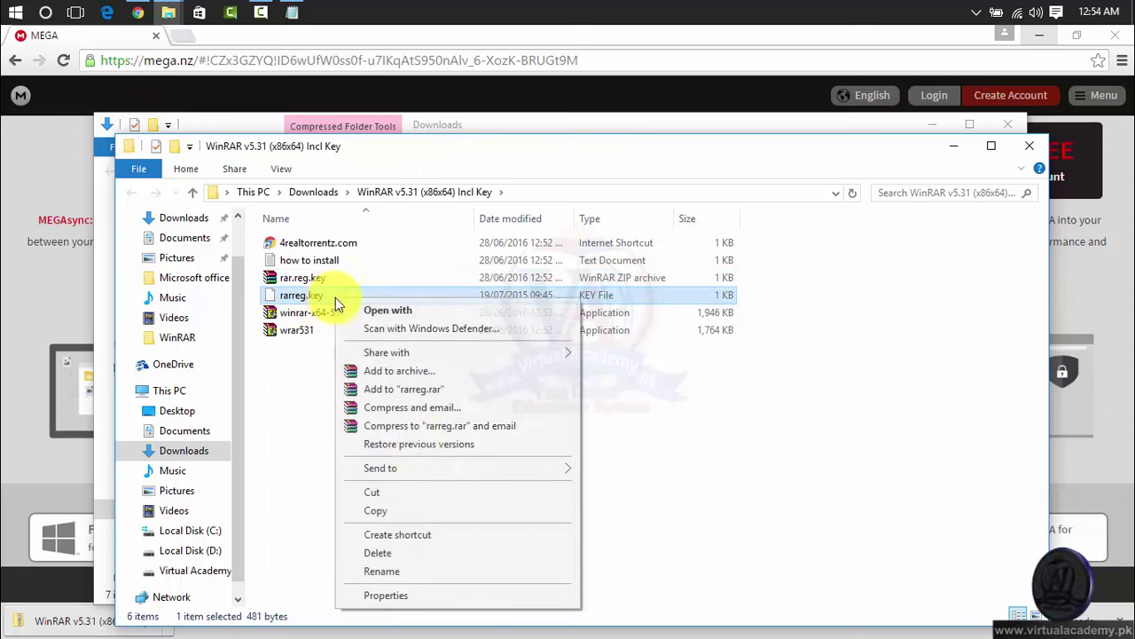
pyautogui.click(398, 512)
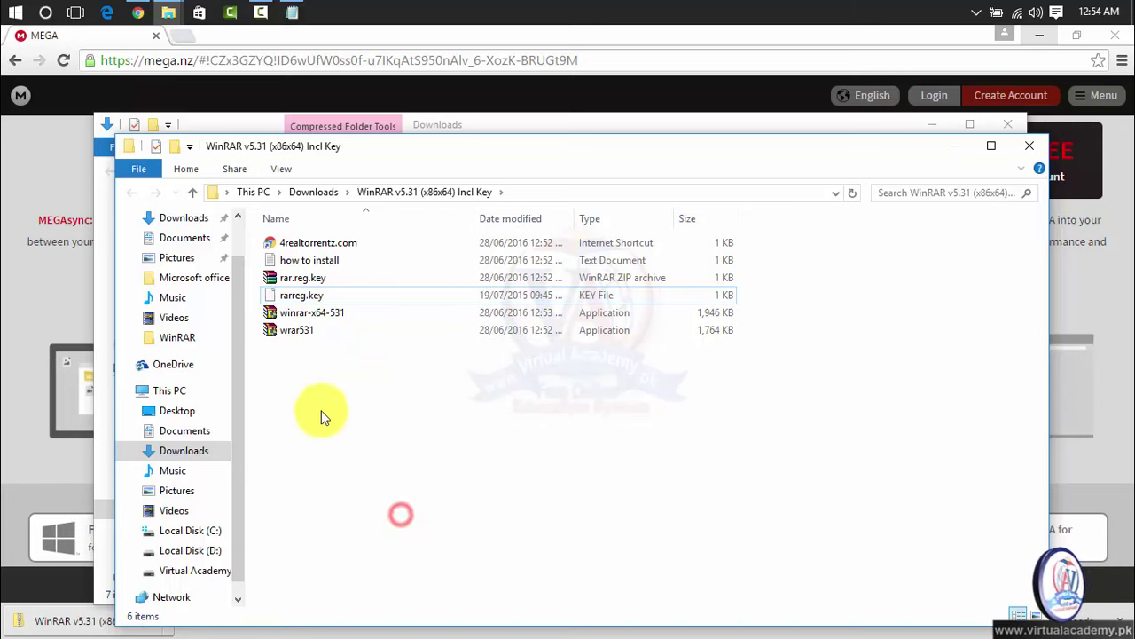
pyautogui.click(220, 531)
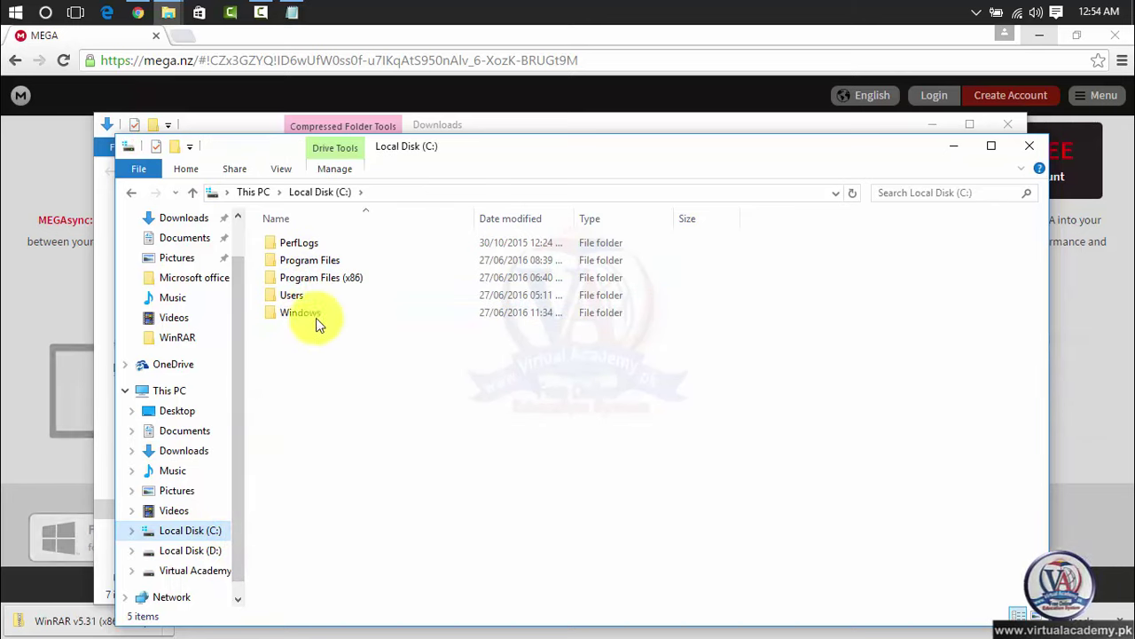
pyautogui.click(321, 265)
pyautogui.doubleClick(321, 266)
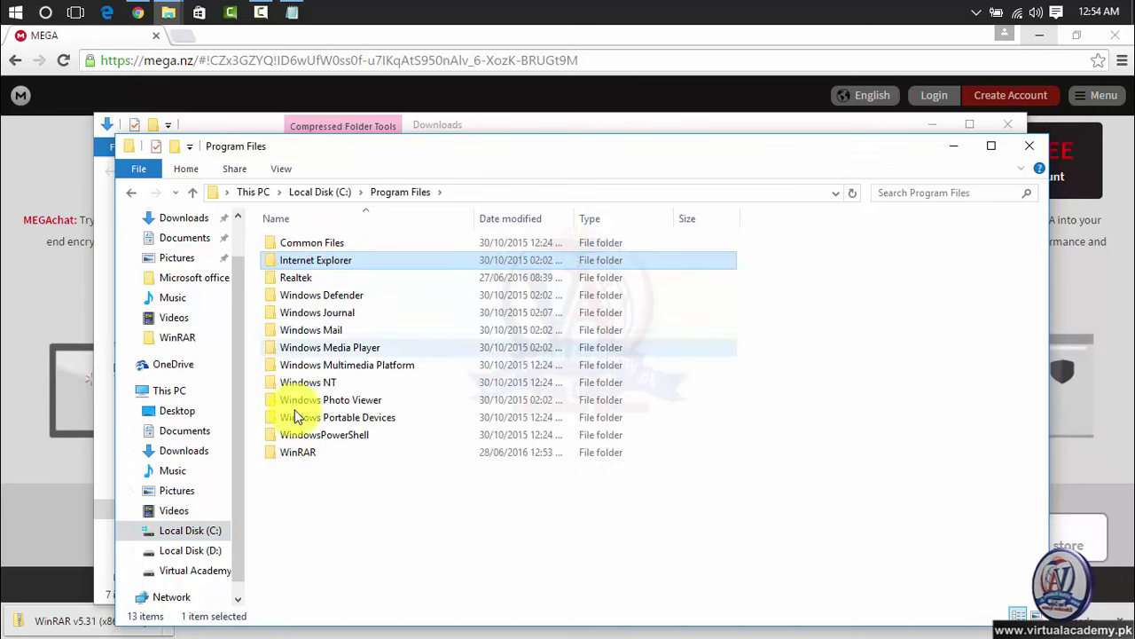
pyautogui.click(314, 453)
pyautogui.doubleClick(317, 451)
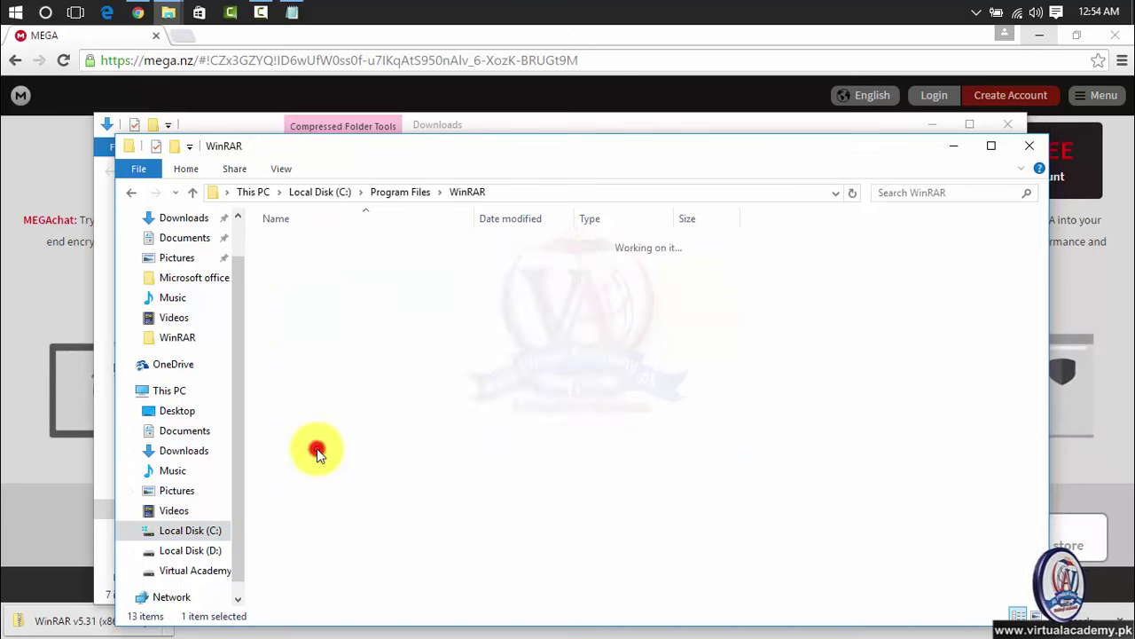
pyautogui.rightClick(875, 291)
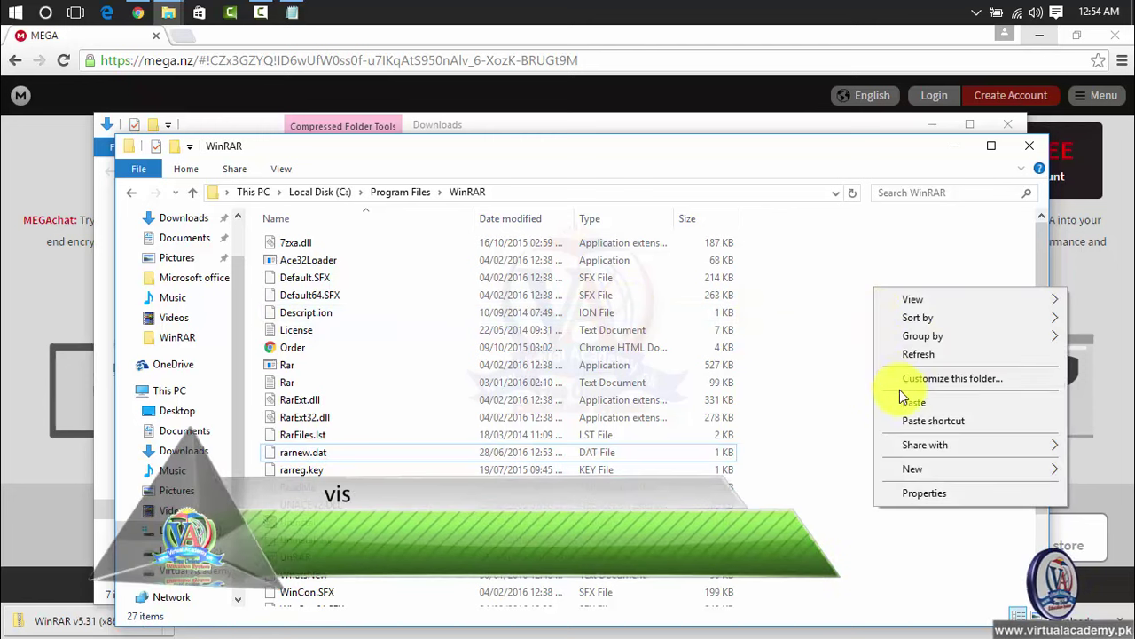
pyautogui.click(914, 401)
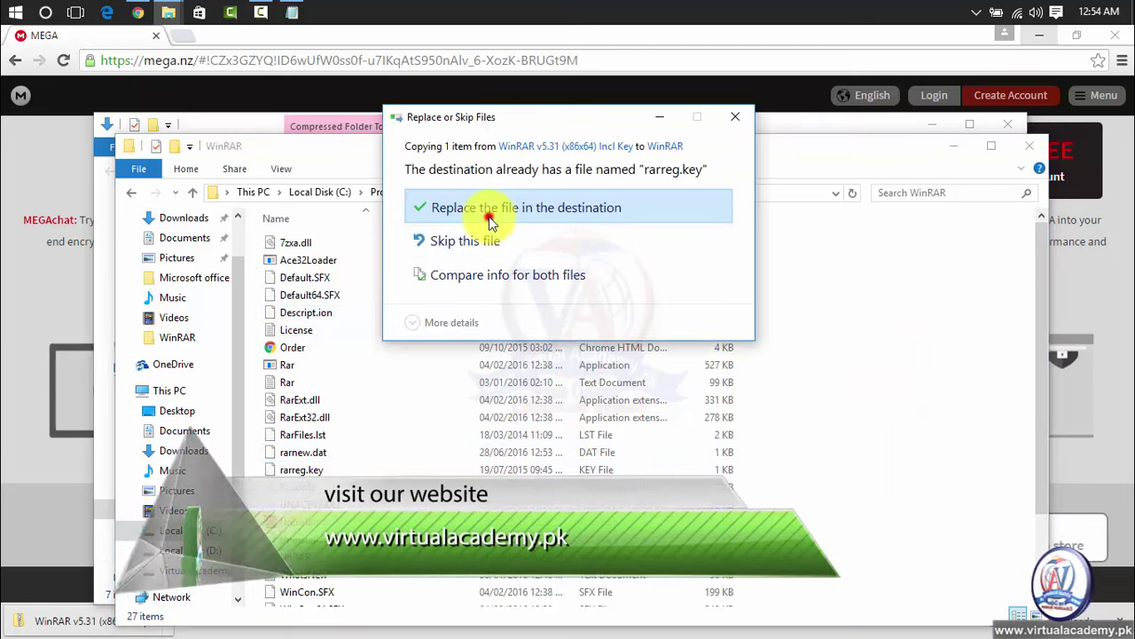
pyautogui.click(483, 209)
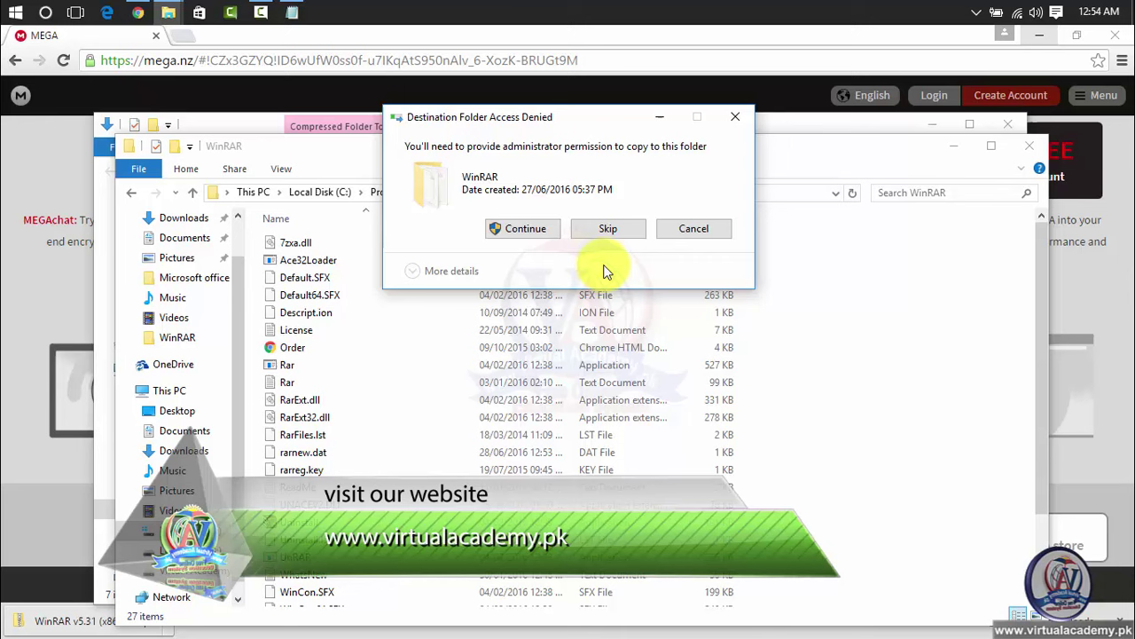
pyautogui.click(519, 228)
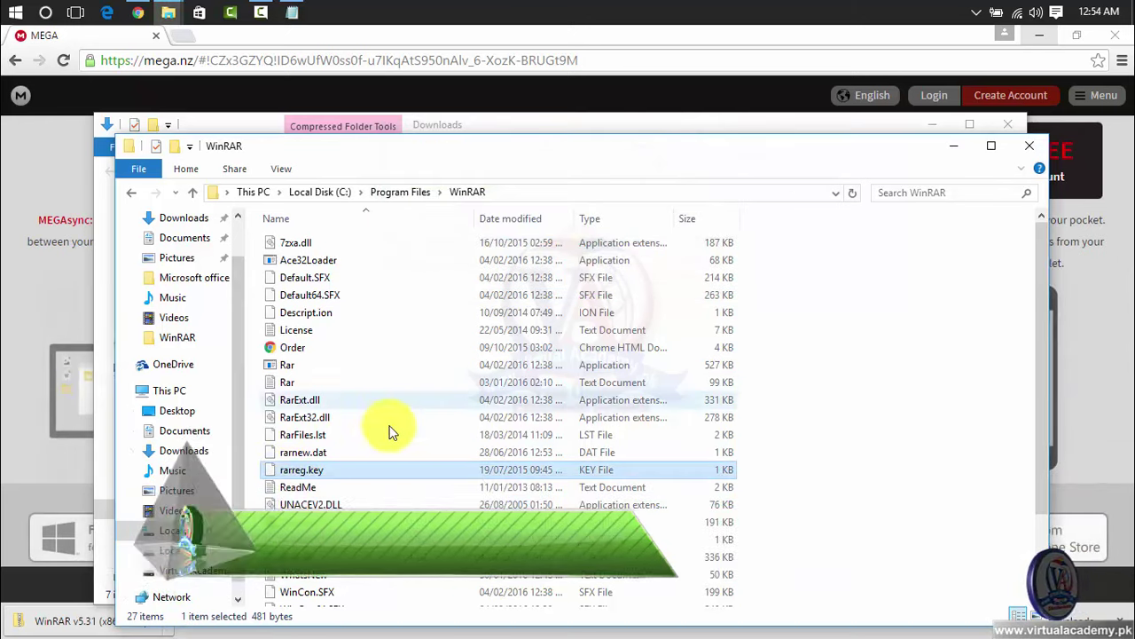
# Close both file windows and the browser, and minimize the Notepad note
pyautogui.click(1027, 146)
pyautogui.click(1010, 124)
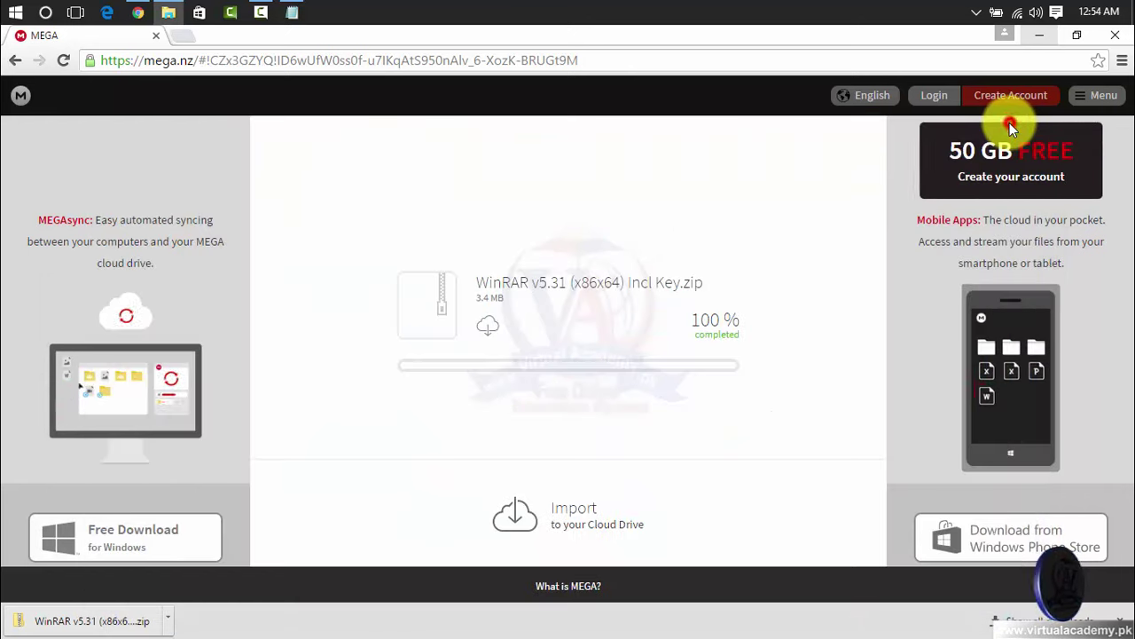
pyautogui.click(1117, 36)
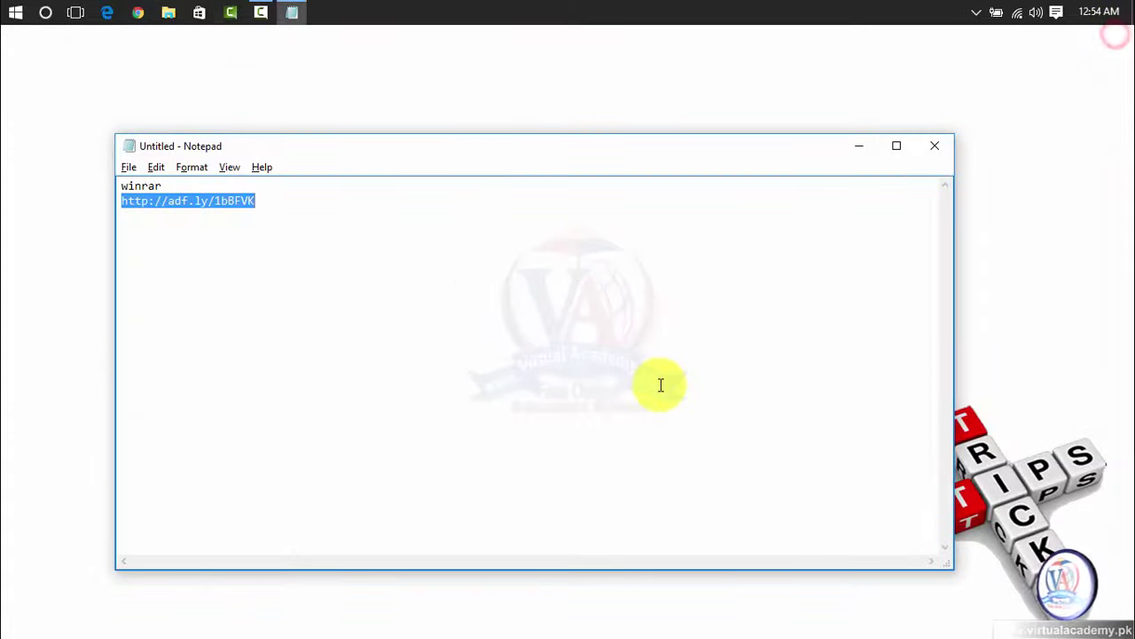
pyautogui.click(894, 147)
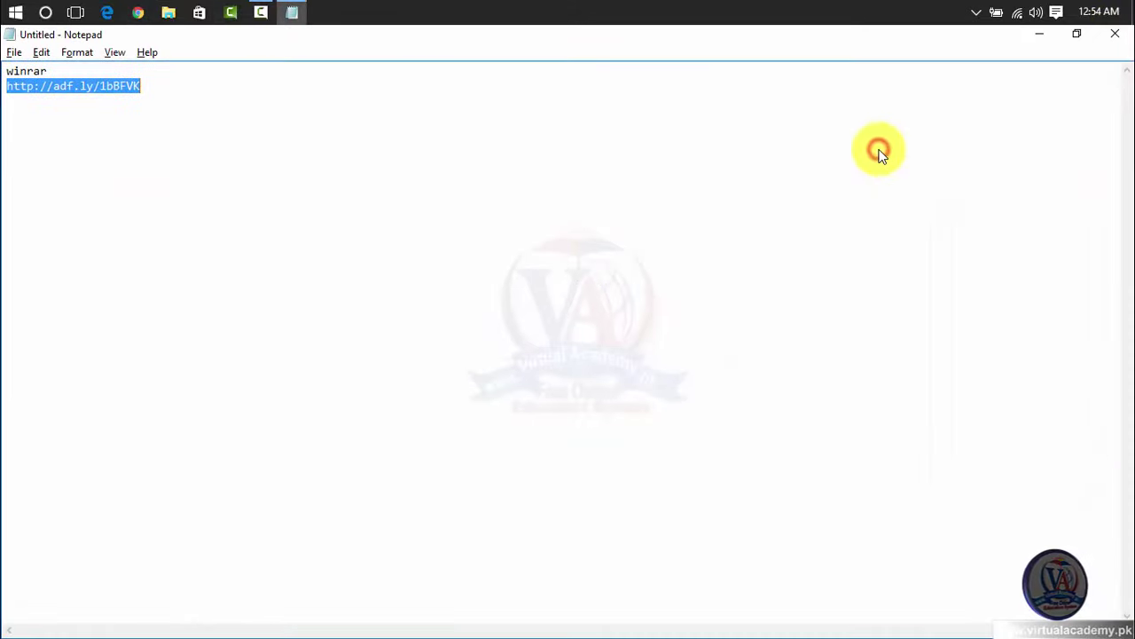
pyautogui.click(1038, 36)
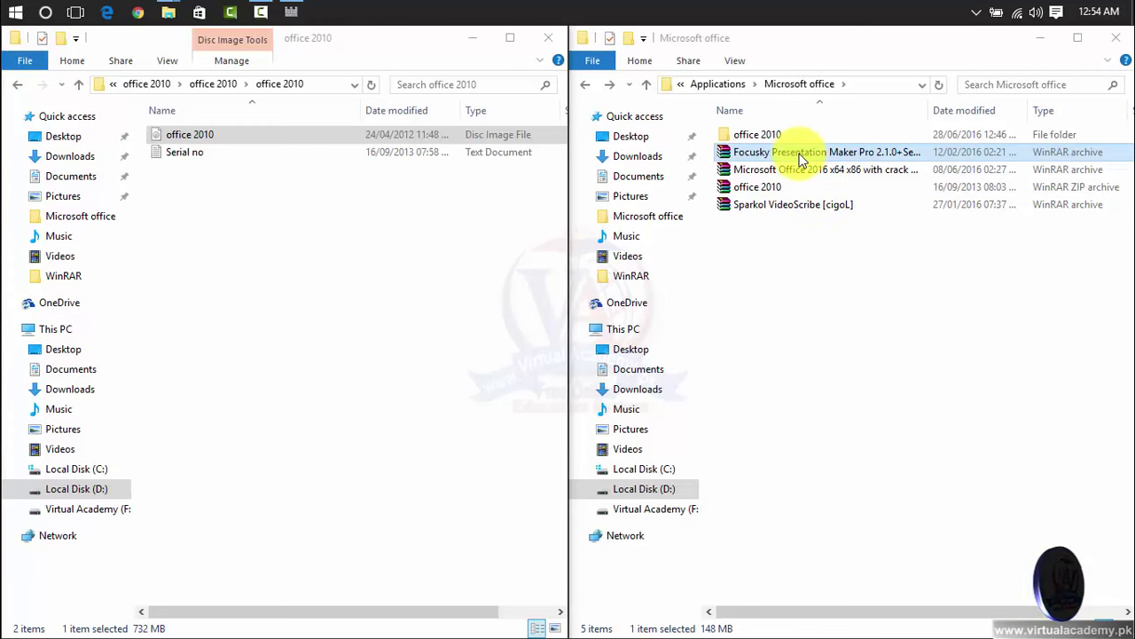
# Check the size and contents of the office 2010 folder in its properties, and close them
pyautogui.click(791, 135)
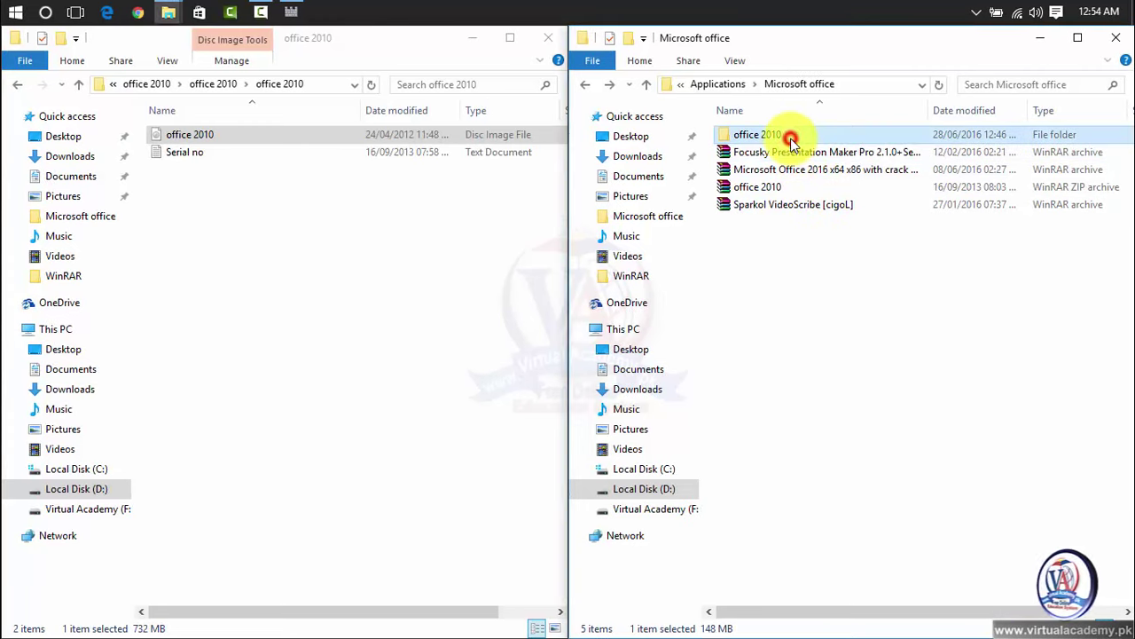
pyautogui.rightClick(791, 141)
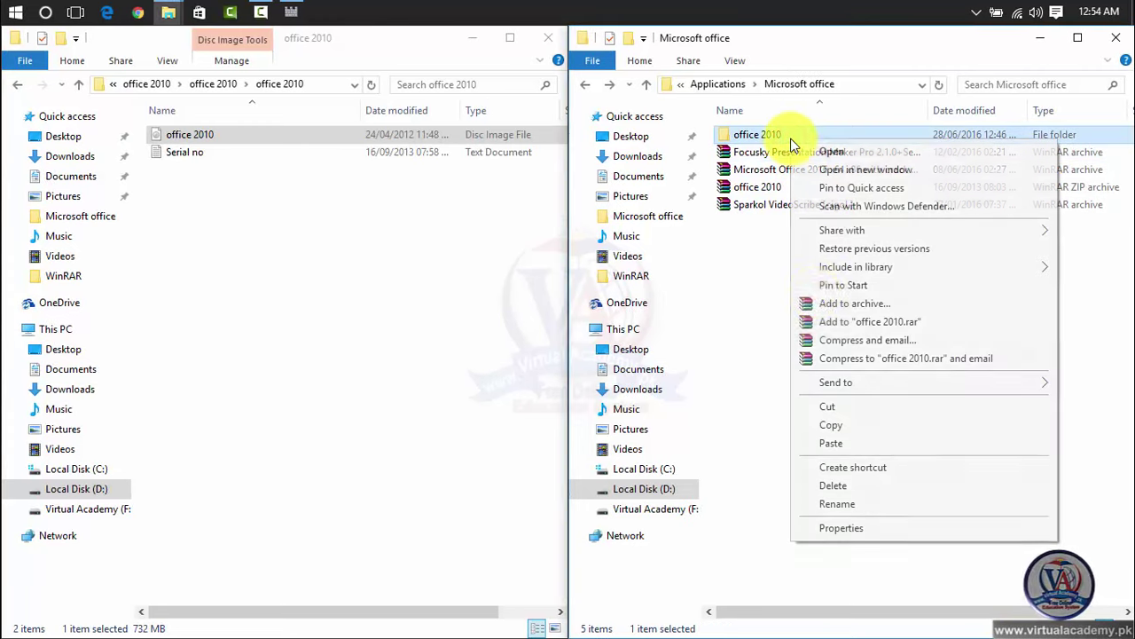
pyautogui.click(841, 532)
pyautogui.click(1080, 147)
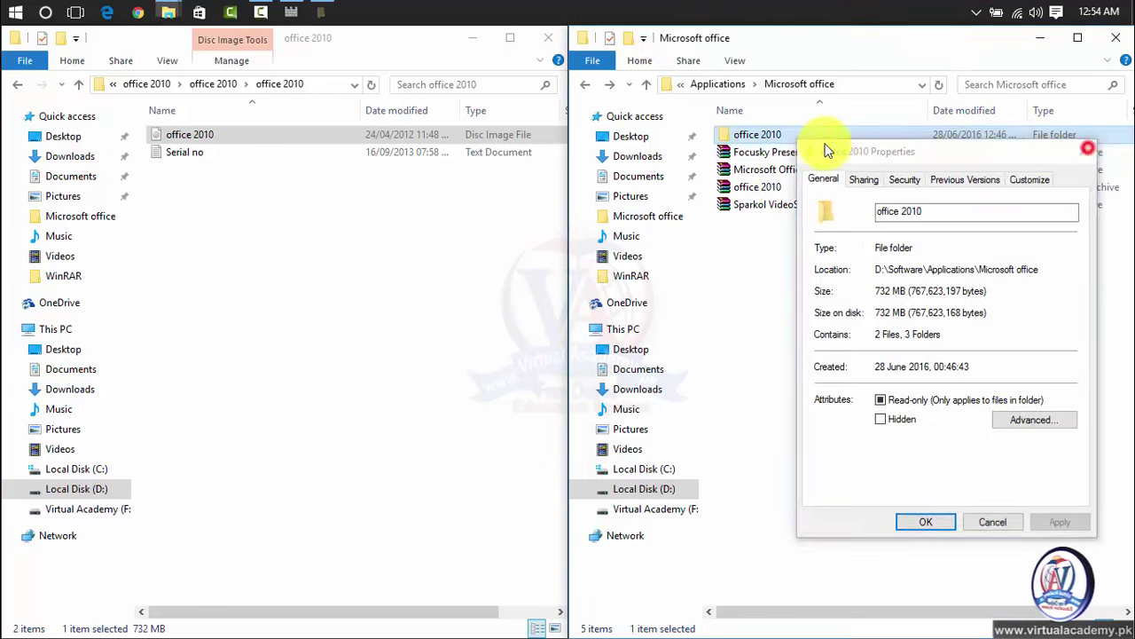
# Try to compress the office 2010 folder into office 2010.zip in ZIP format
pyautogui.rightClick(782, 139)
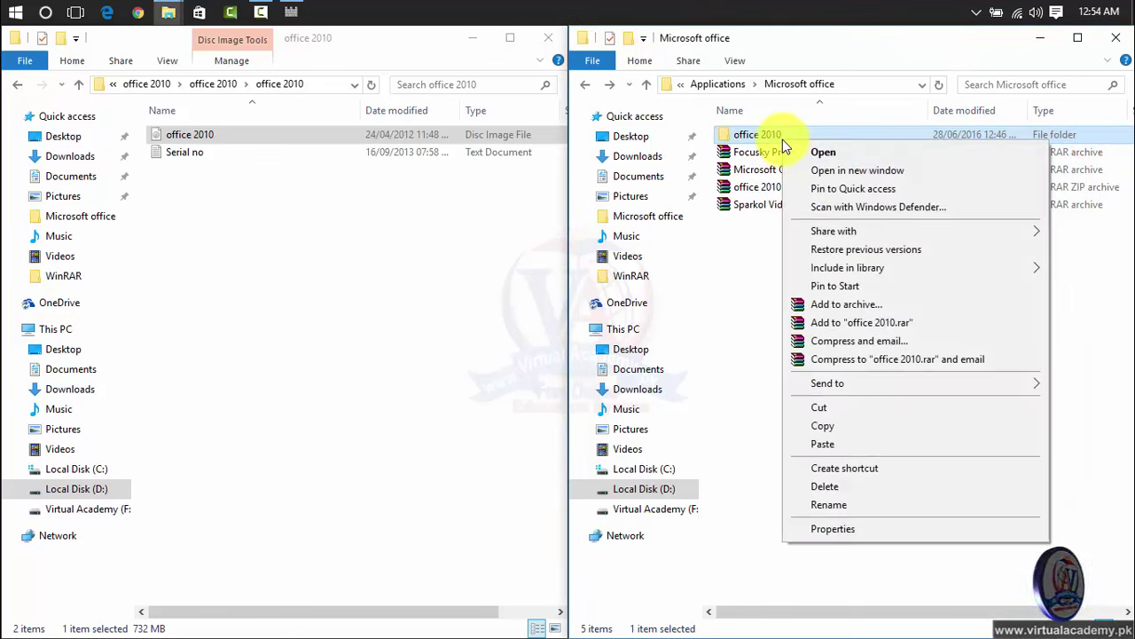
pyautogui.click(834, 303)
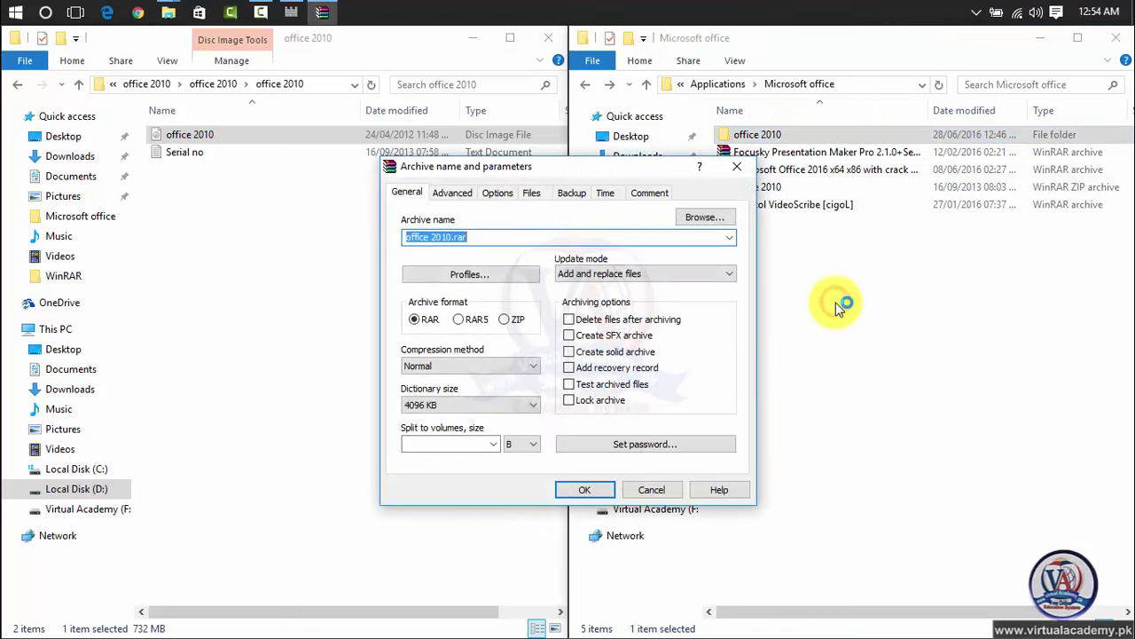
pyautogui.click(504, 320)
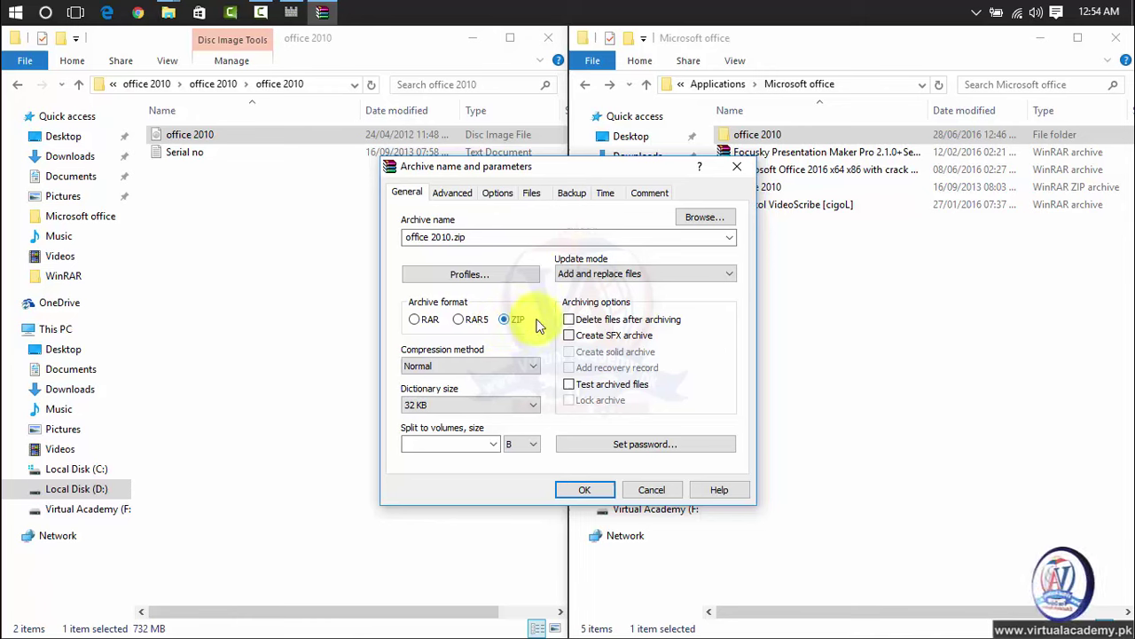
pyautogui.click(592, 489)
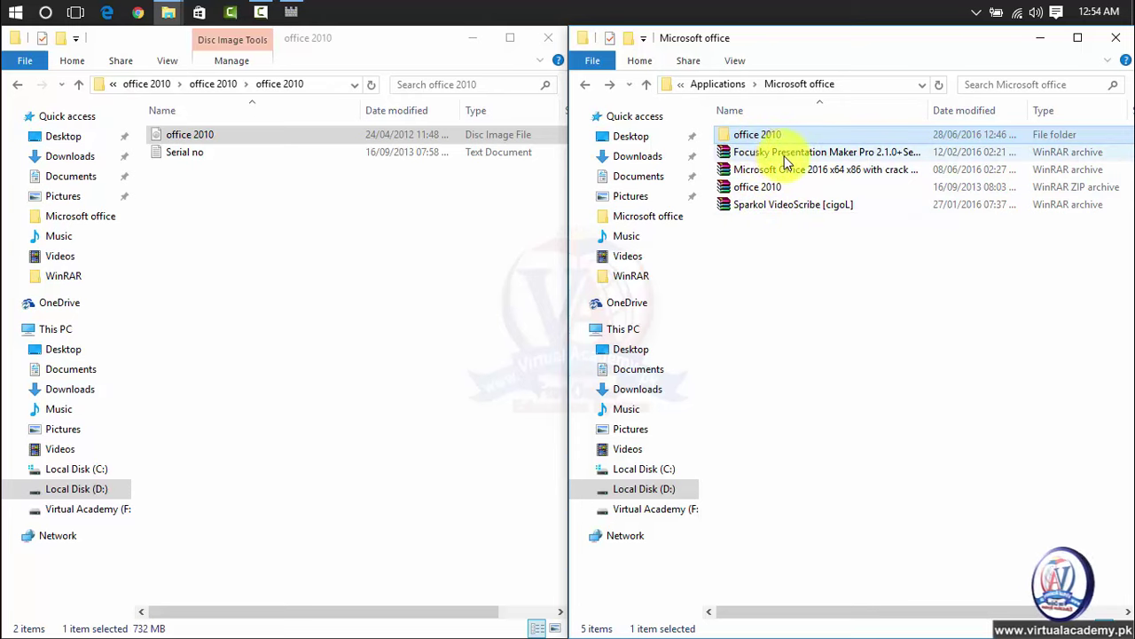
# Extract the Focusky Presentation Maker Pro 2.1.0 archive into the current Microsoft office folder
pyautogui.click(841, 155)
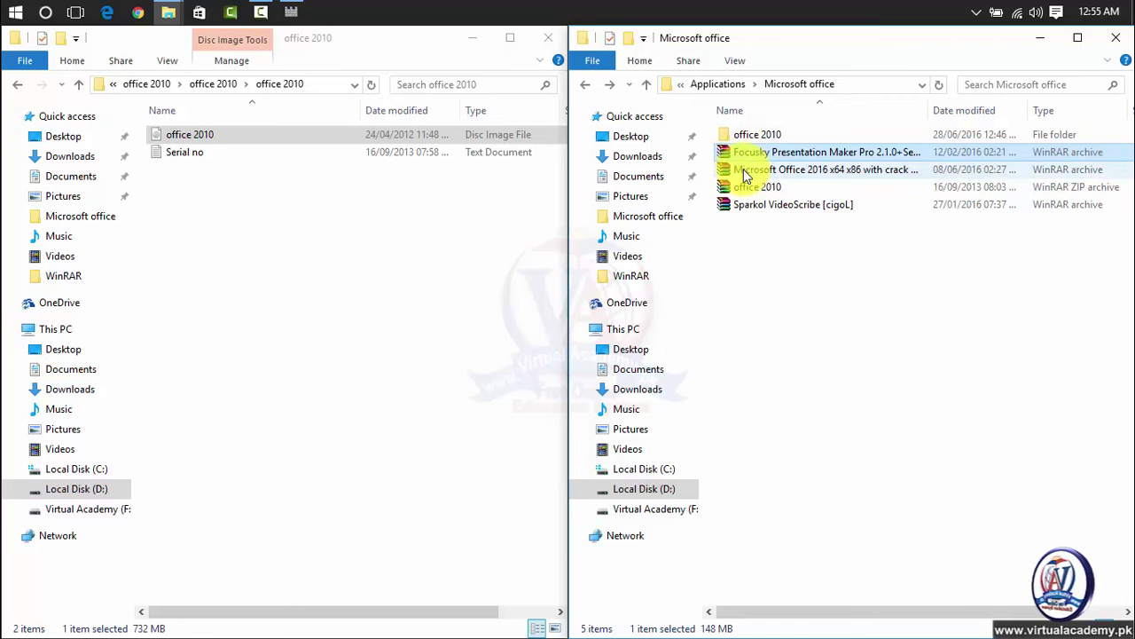
pyautogui.rightClick(760, 155)
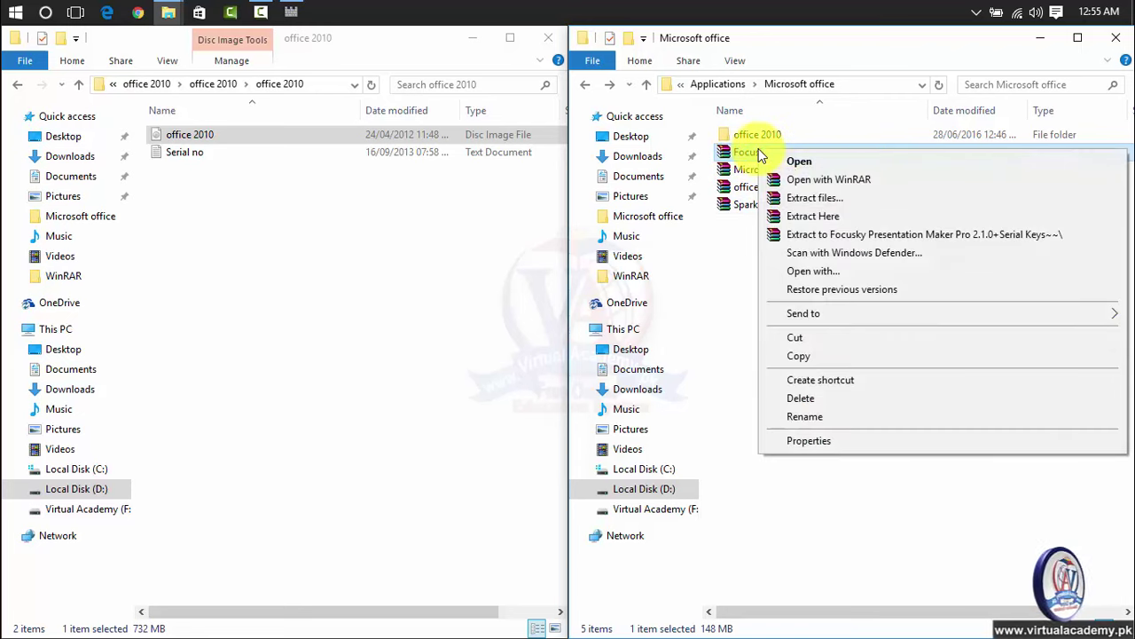
pyautogui.click(808, 219)
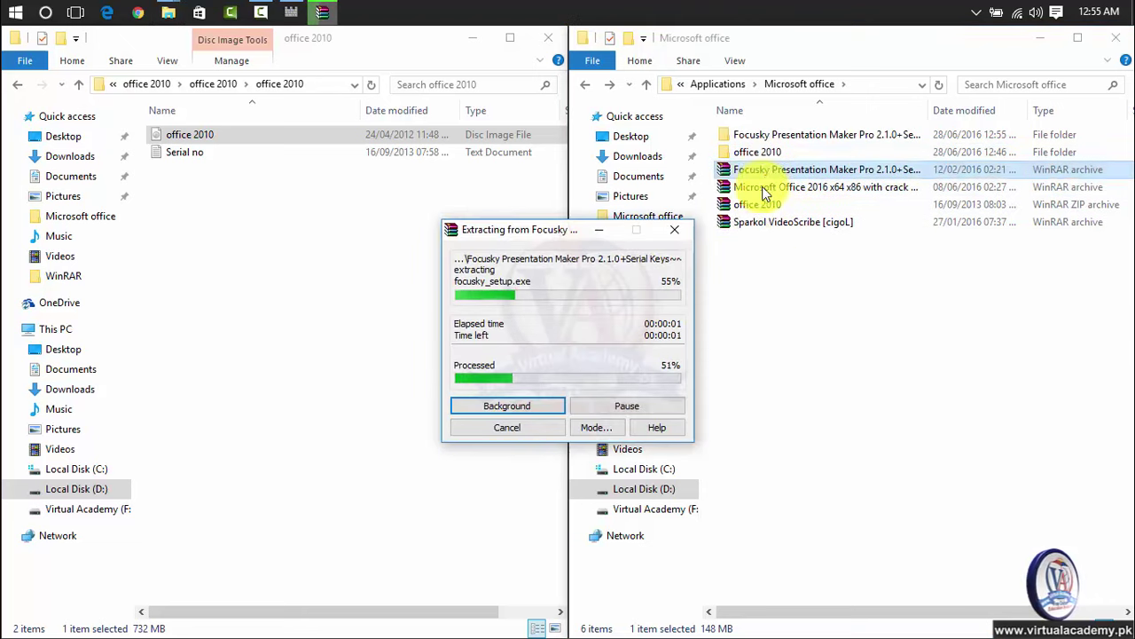
# Look through the extracted Focusky Presentation Maker Pro folder and return to the Microsoft office folder
pyautogui.click(749, 140)
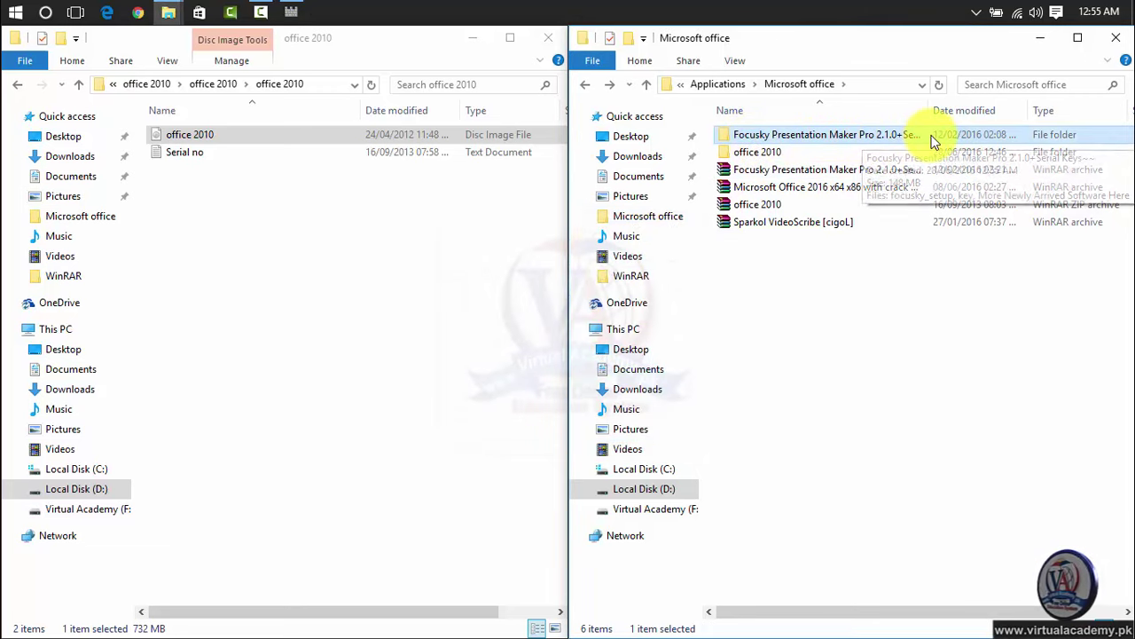
pyautogui.click(755, 134)
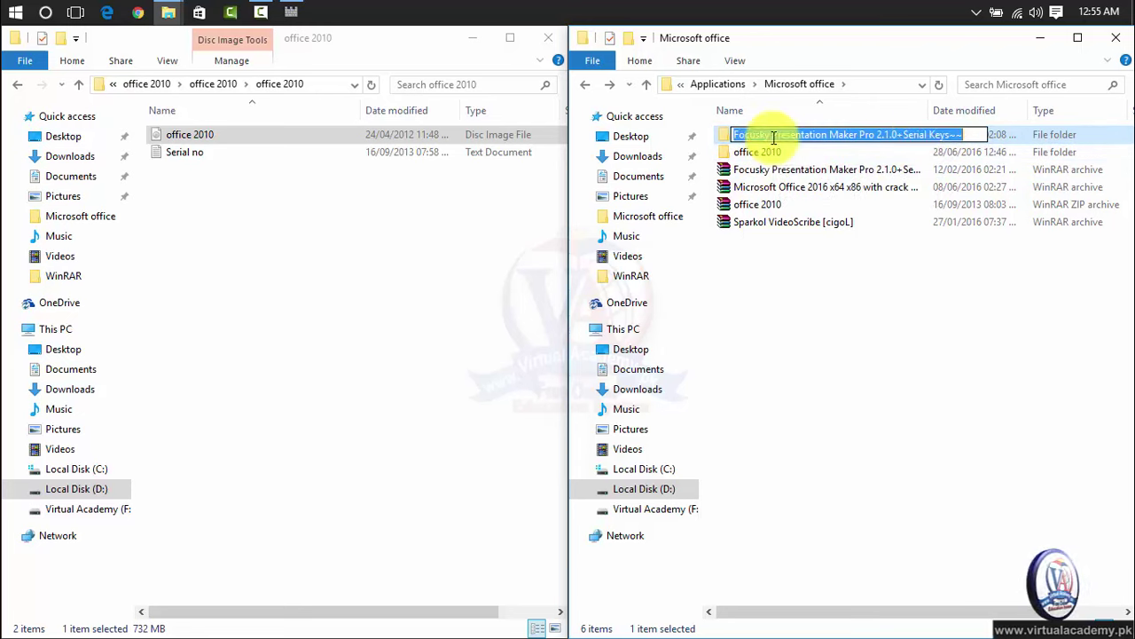
pyautogui.doubleClick(1017, 134)
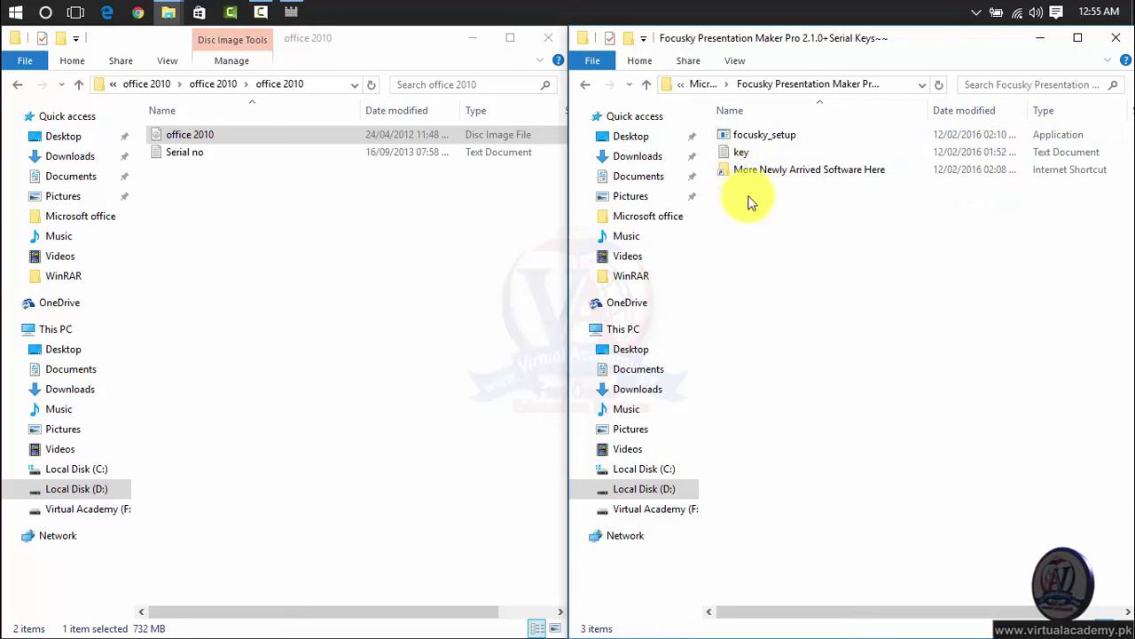
pyautogui.click(587, 85)
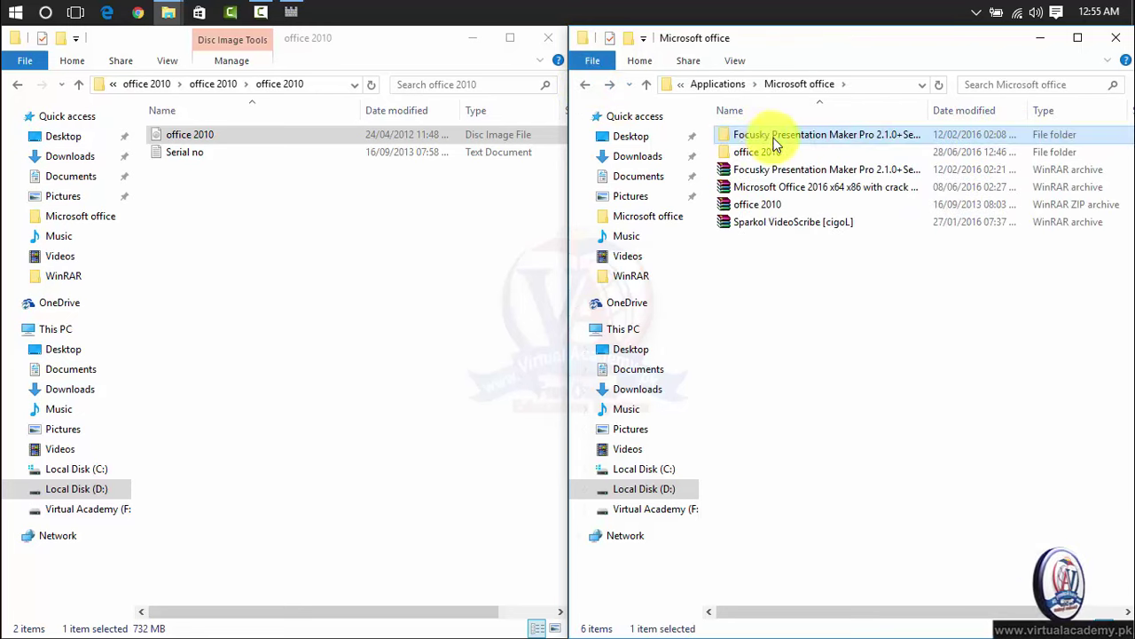
pyautogui.click(250, 135)
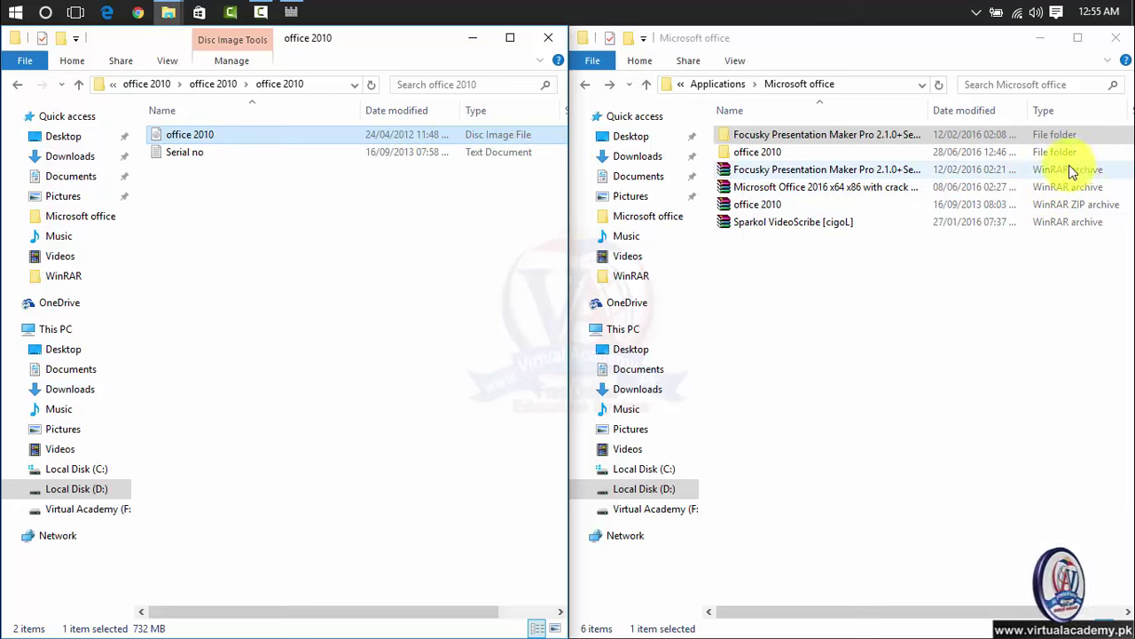
pyautogui.rightClick(820, 173)
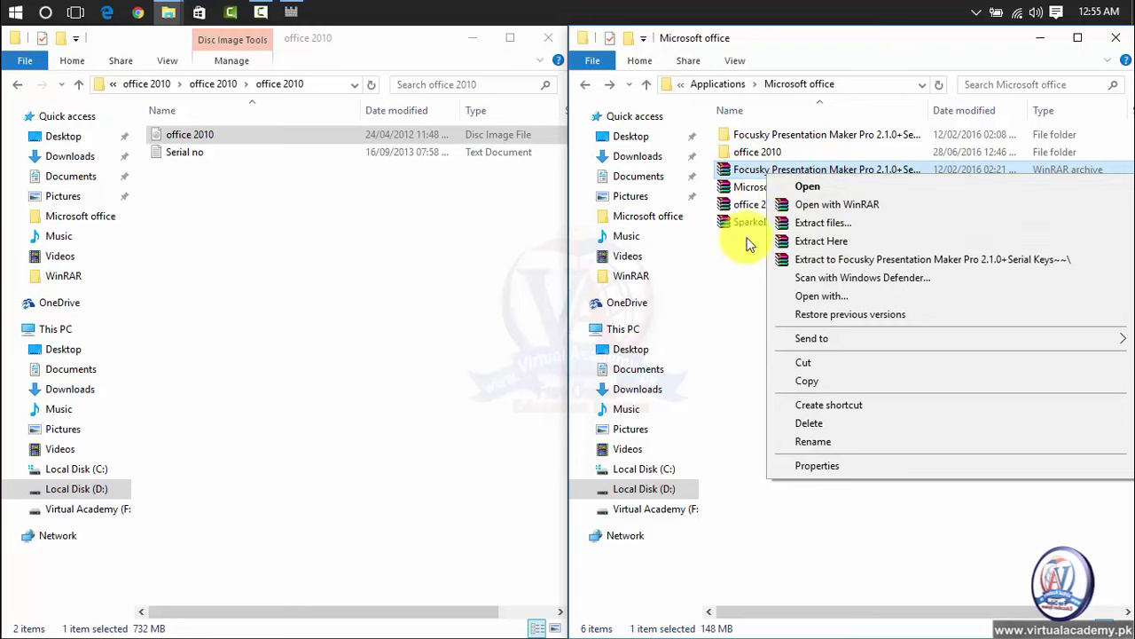
pyautogui.click(745, 268)
# Mount the office 2010 disc image as a DVD drive and select its setup application
pyautogui.click(233, 130)
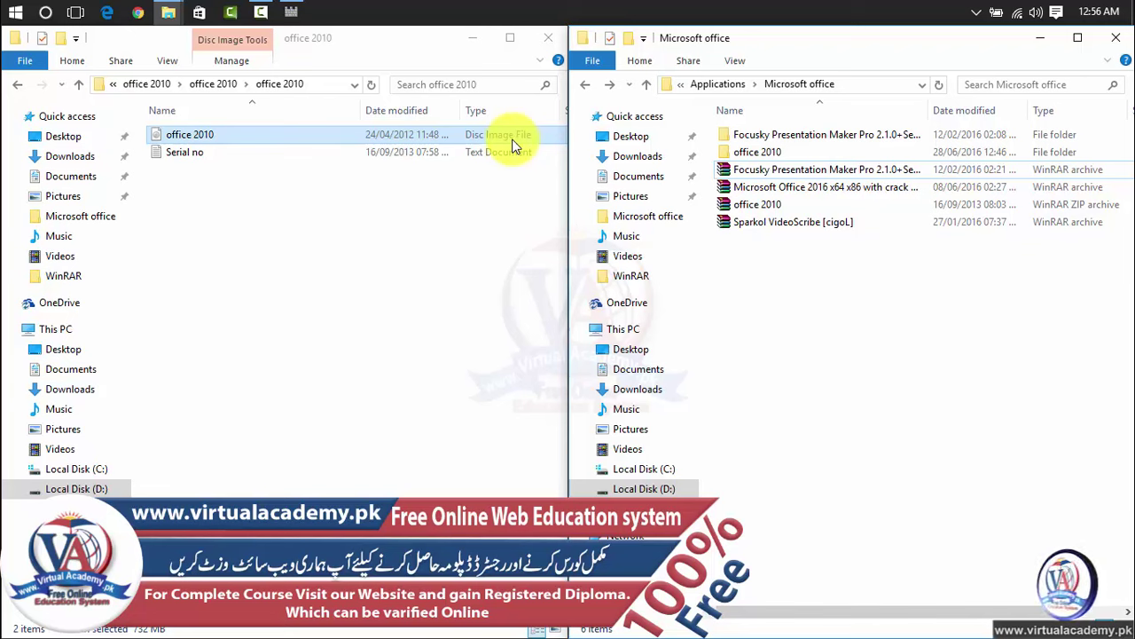
pyautogui.rightClick(338, 134)
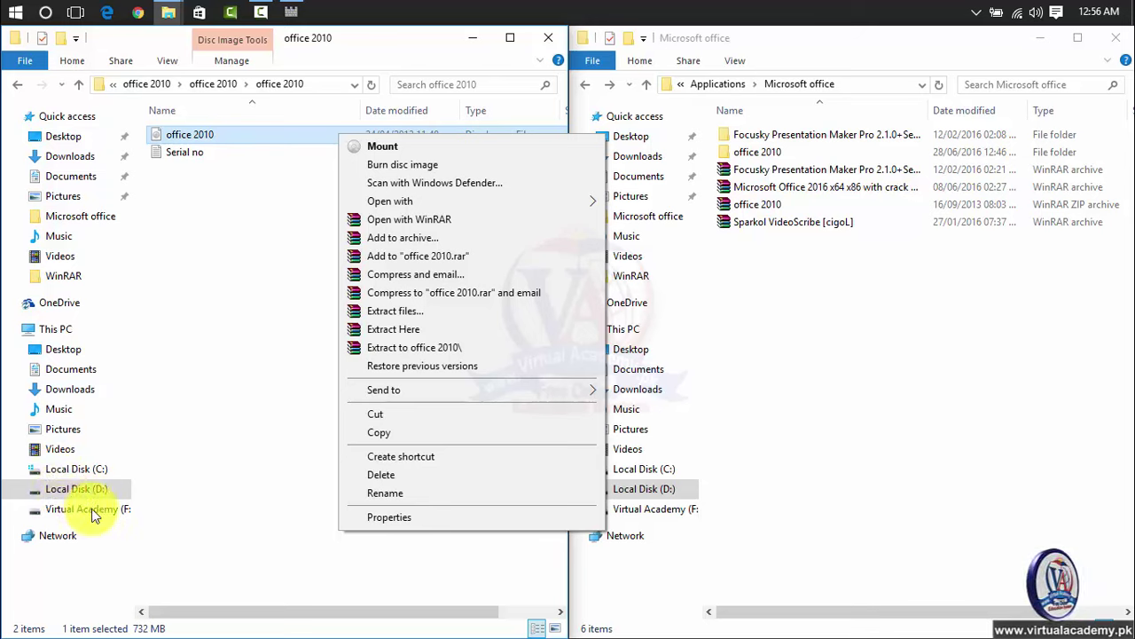
pyautogui.click(379, 147)
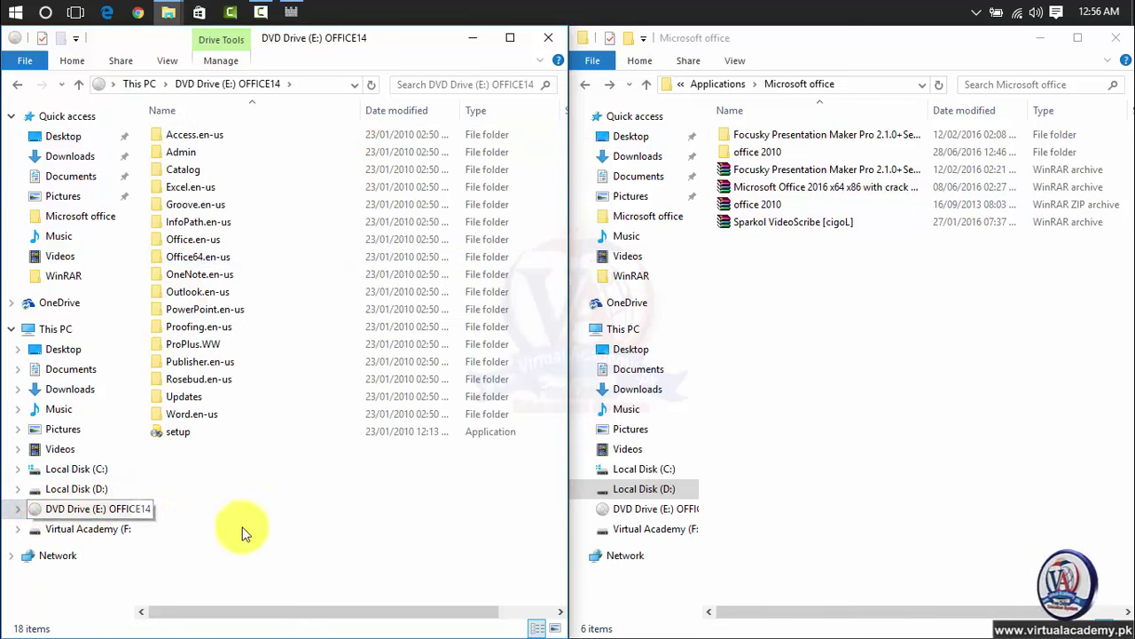
pyautogui.click(206, 432)
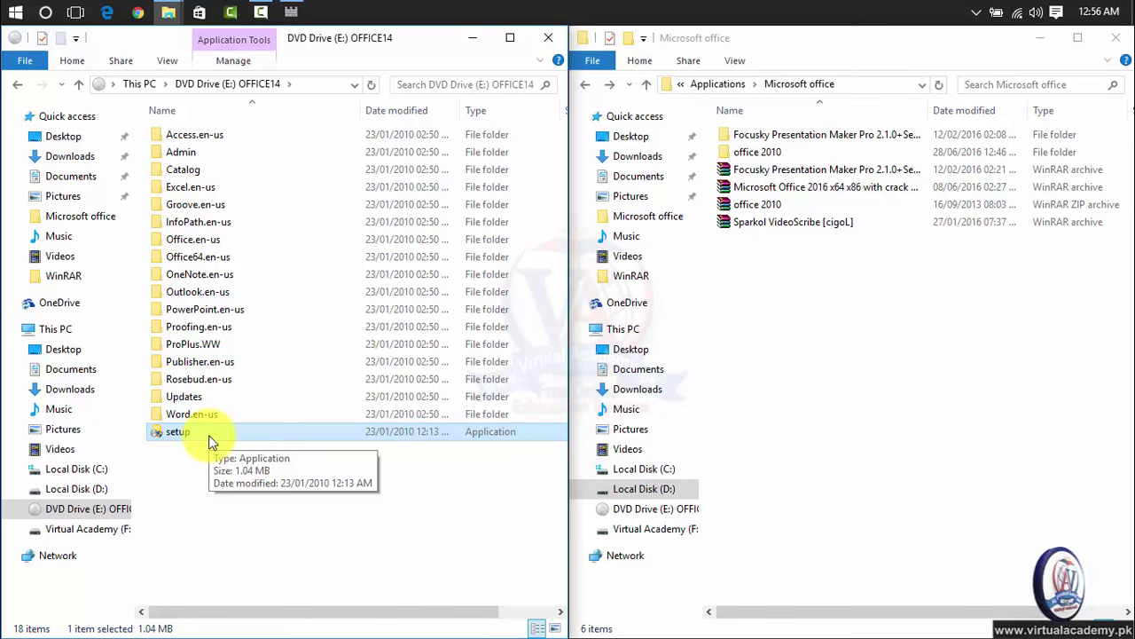
# Eject the mounted OFFICE14 DVD drive (E:)
pyautogui.click(89, 508)
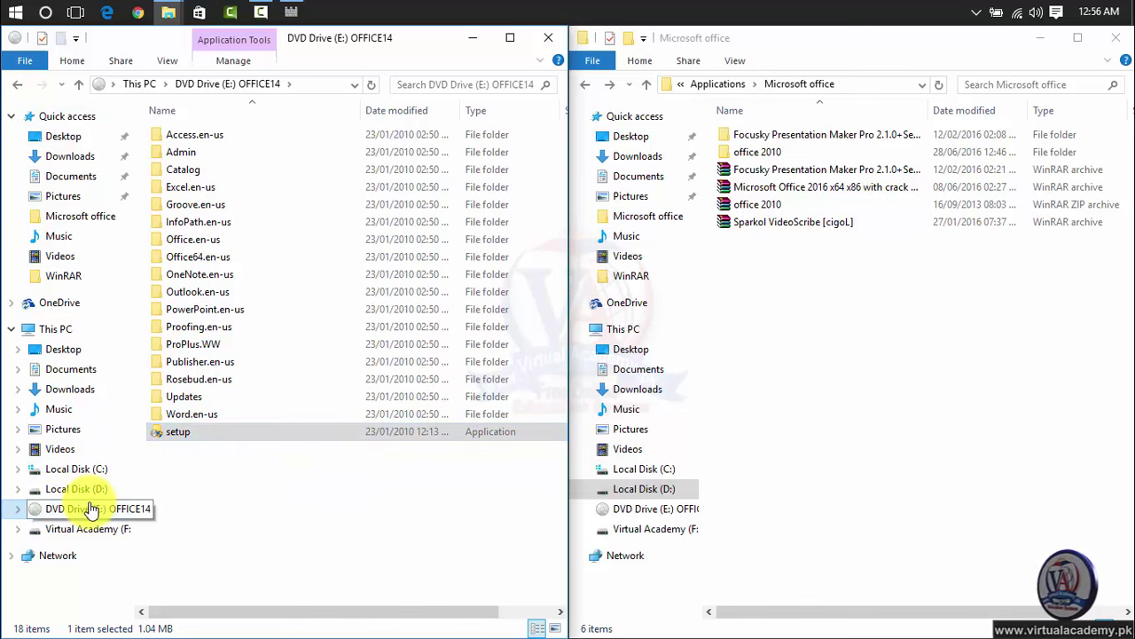
pyautogui.rightClick(89, 508)
pyautogui.click(156, 441)
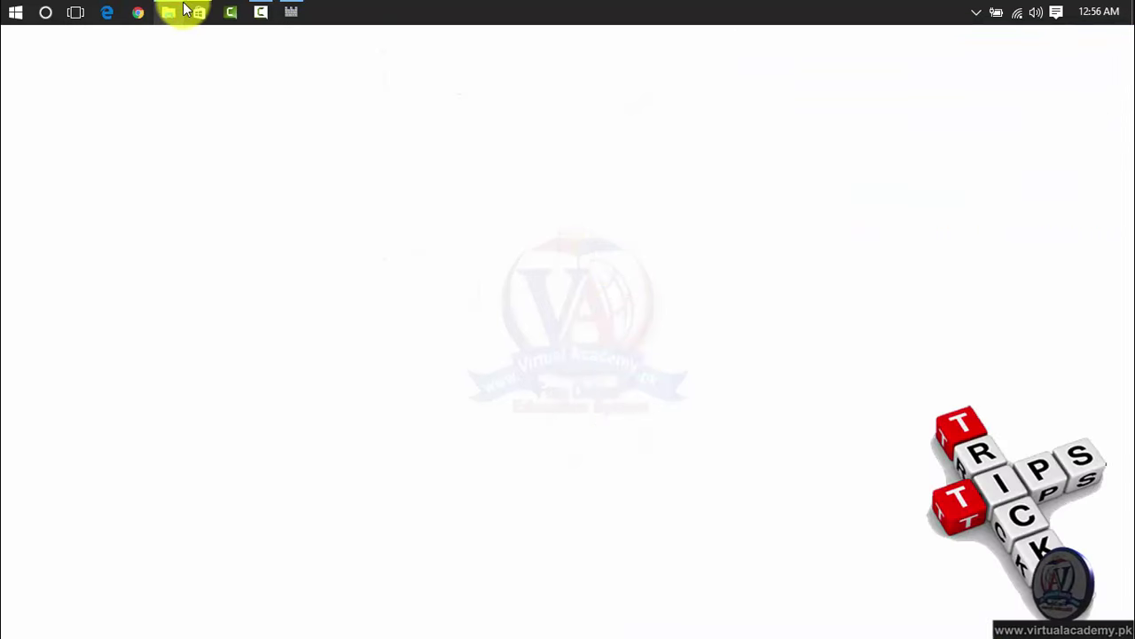
# Open the nested office 2010 folders down to the disc image and move the window toward the middle of the desktop
pyautogui.press('Up')
pyautogui.press('Return')
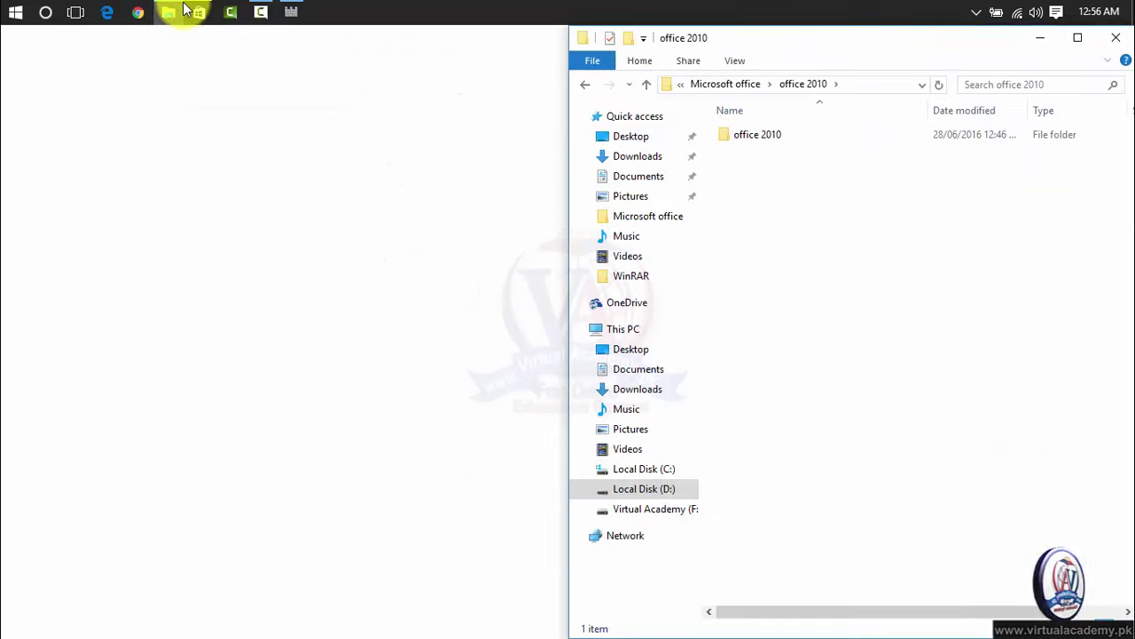
pyautogui.press('Return')
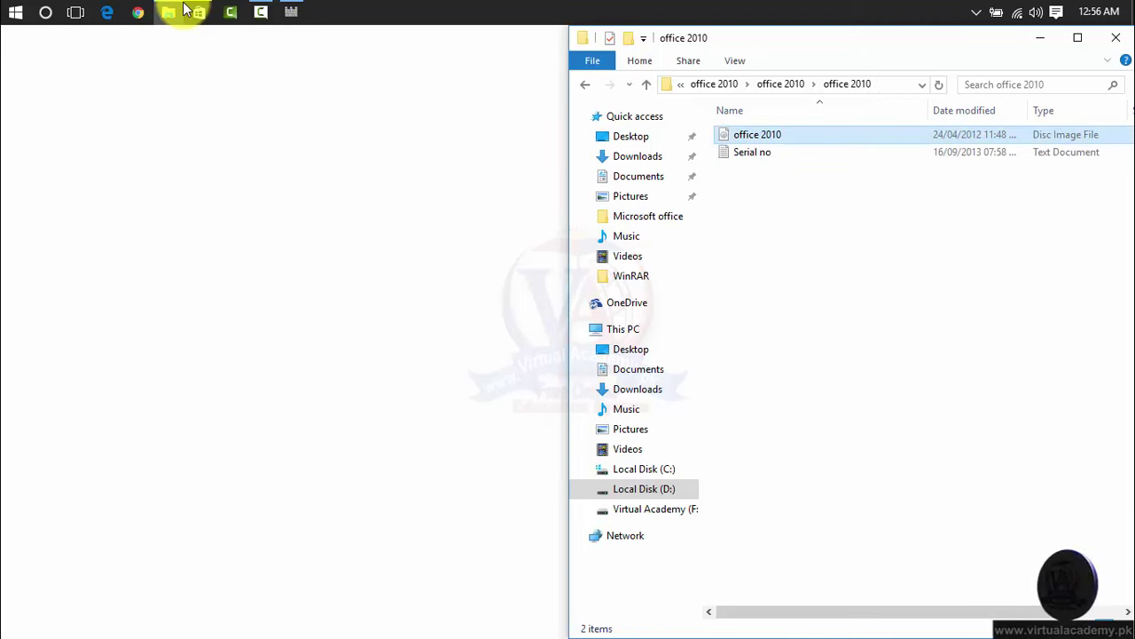
pyautogui.moveTo(738, 42); pyautogui.dragTo(352, 42)
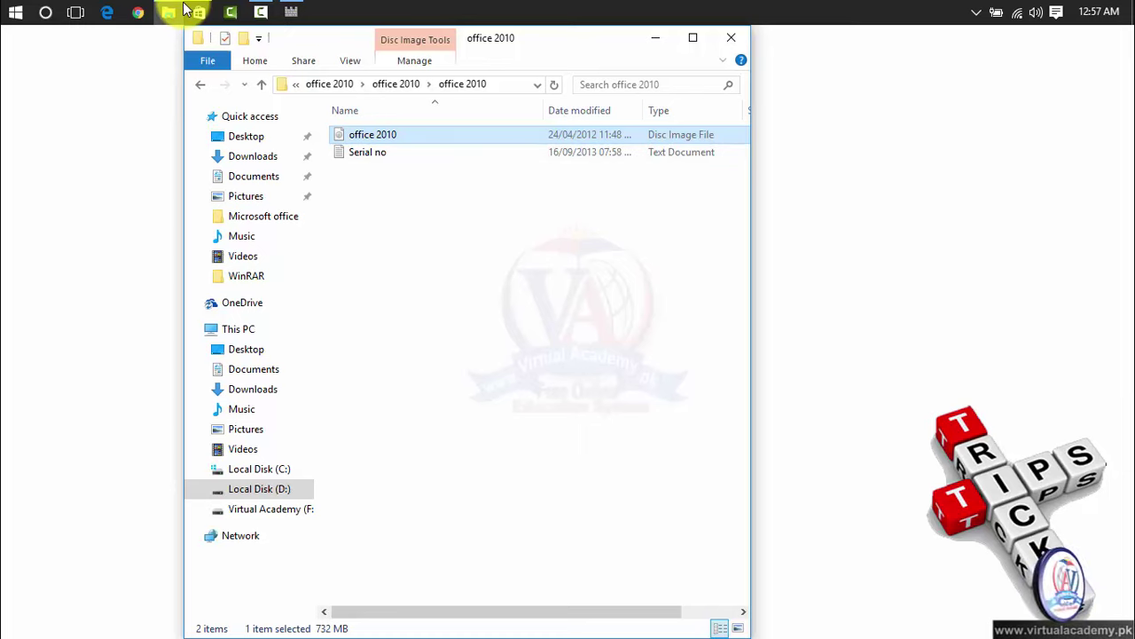
# Extract the office 2010 disc image into its current folder with WinRAR
pyautogui.hotkey('shift', 'F10')
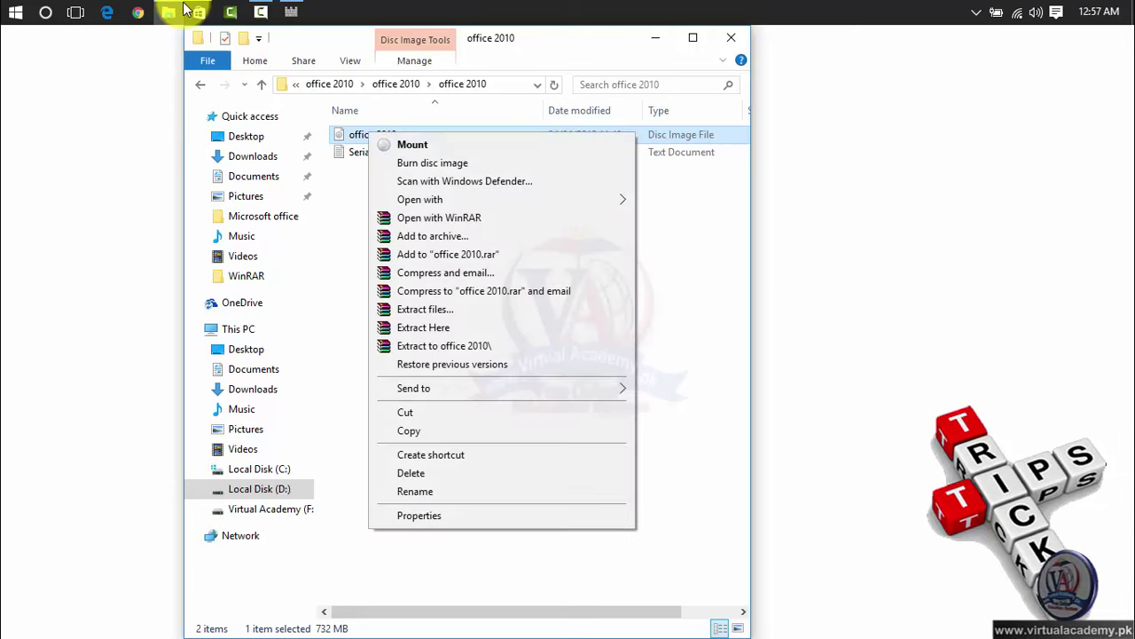
pyautogui.press('Down')
pyautogui.press('Down')
pyautogui.press('Down')
pyautogui.press('Down')
pyautogui.press('Down')
pyautogui.press('Down')
pyautogui.press('Down')
pyautogui.press('Down')
pyautogui.press('Down')
pyautogui.press('Down')
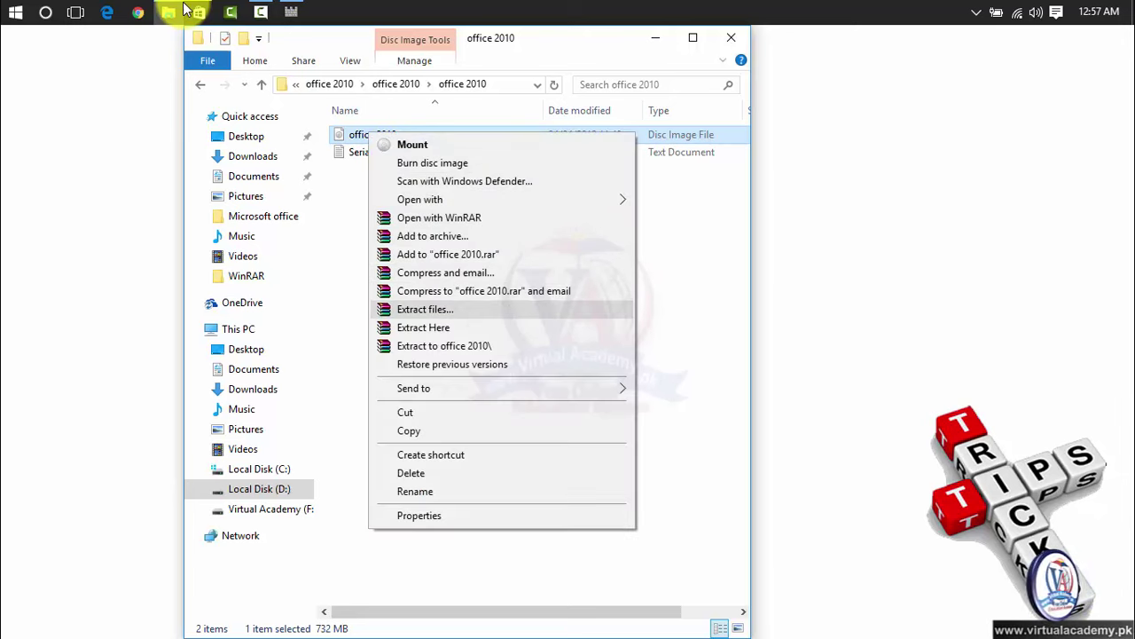
pyautogui.press('Down')
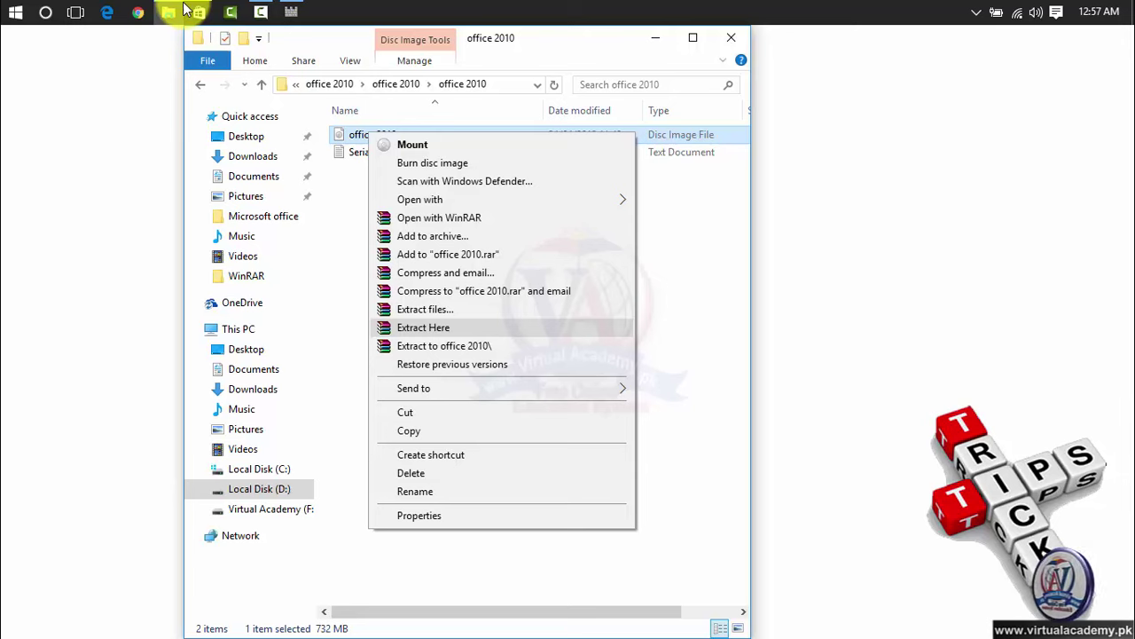
pyautogui.press('Return')
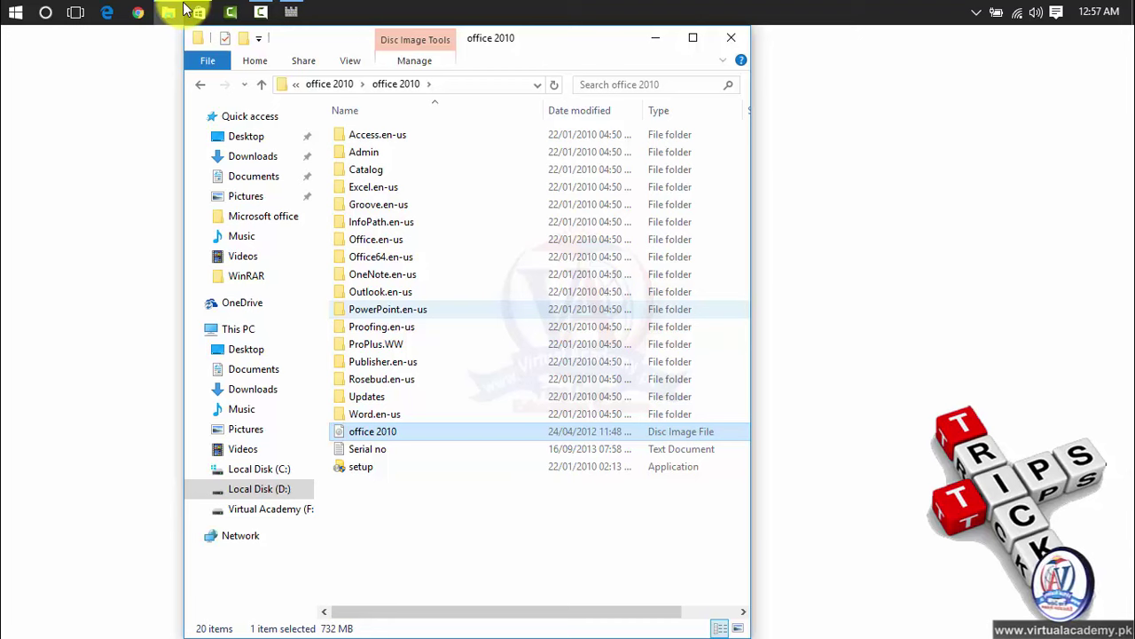
pyautogui.rightClick(379, 429)
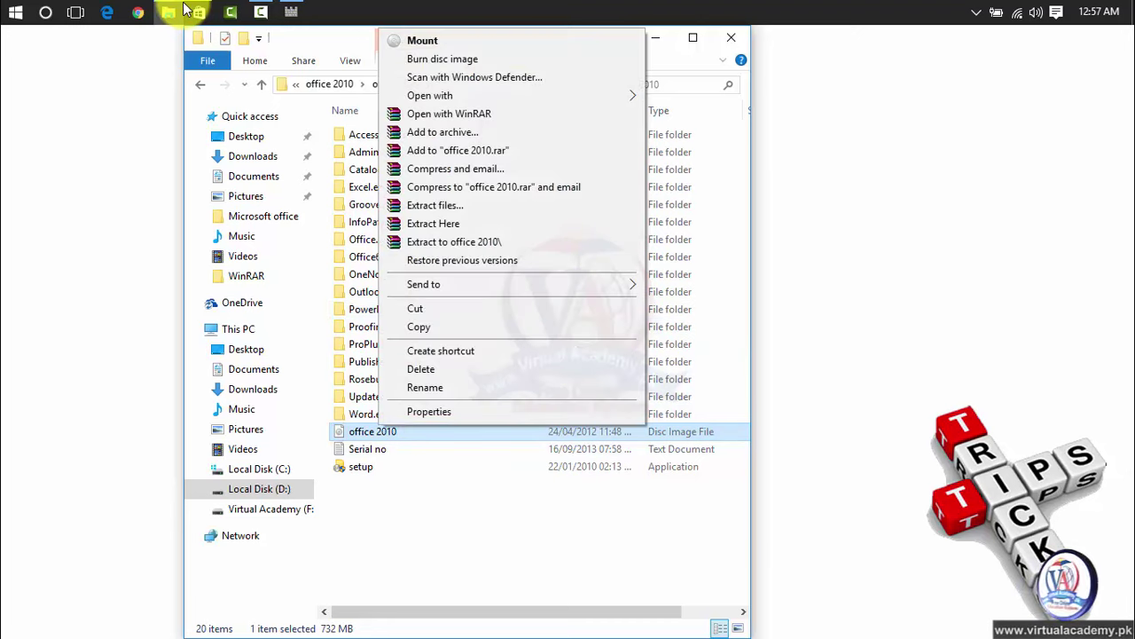
pyautogui.click(186, 9)
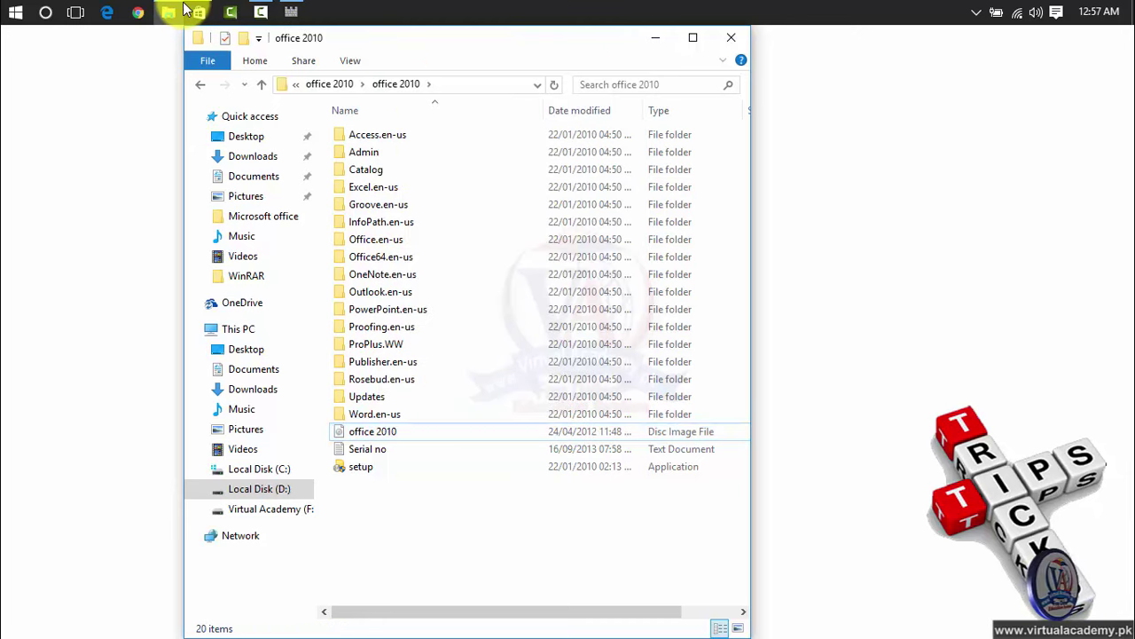